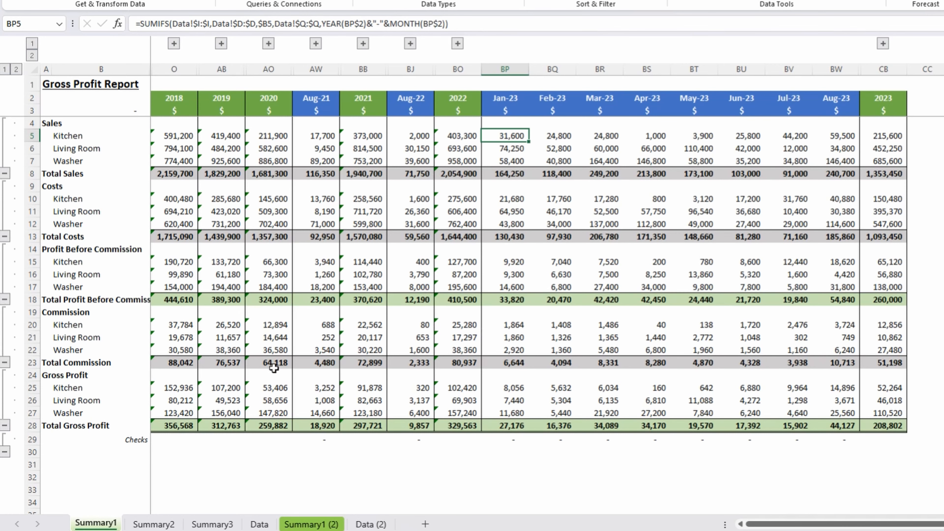
Examine the Category column and the monthly date headers on the Data (2) sheet.
{"action": "left_click", "coordinate": [370, 524]}
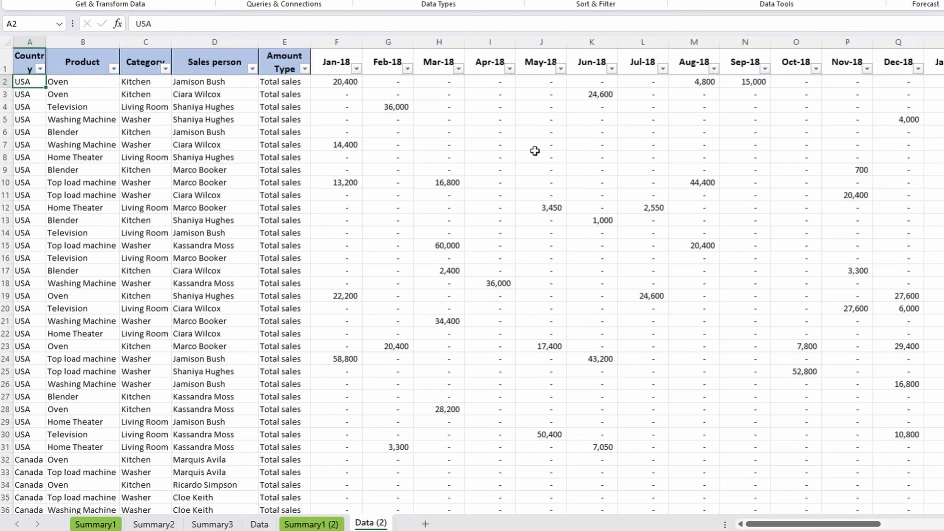
{"action": "left_click_drag", "start_coordinate": [129, 119], "coordinate": [132, 380]}
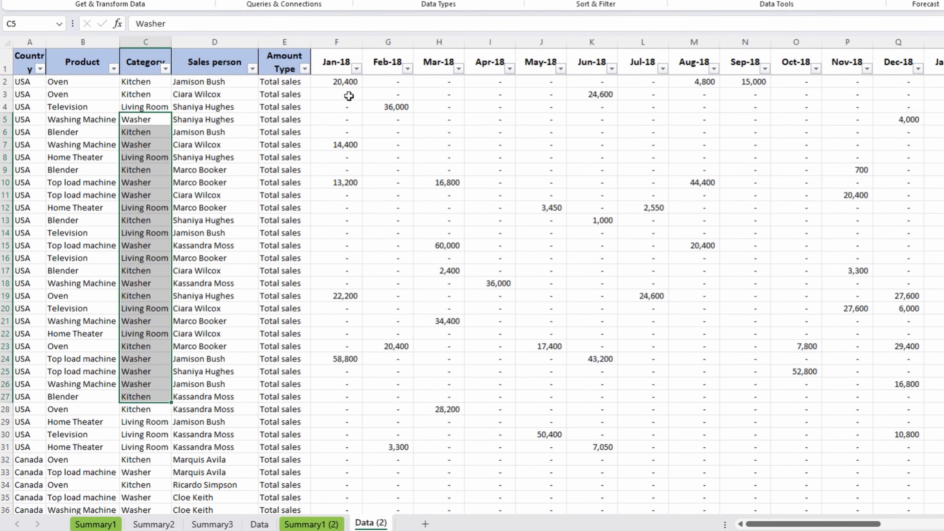
{"action": "left_click_drag", "start_coordinate": [337, 60], "coordinate": [941, 61]}
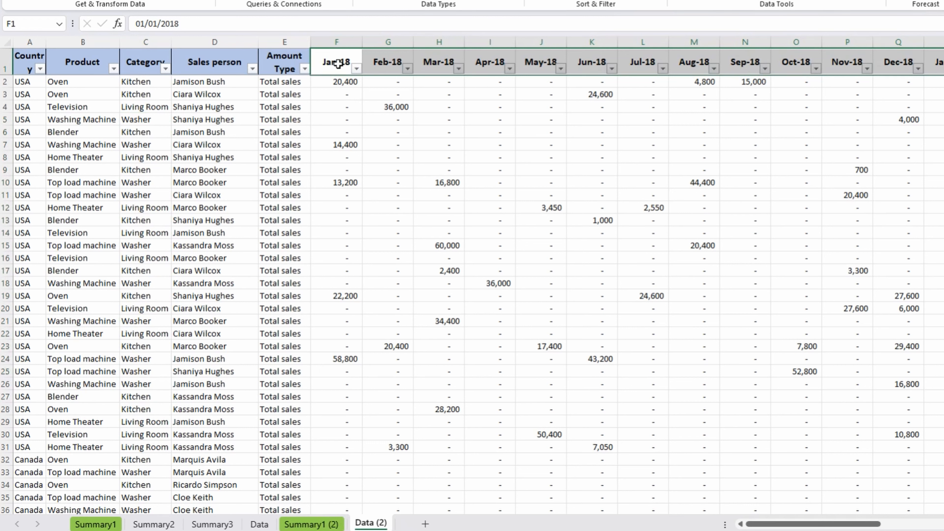
{"action": "left_click_drag", "start_coordinate": [338, 63], "coordinate": [638, 57]}
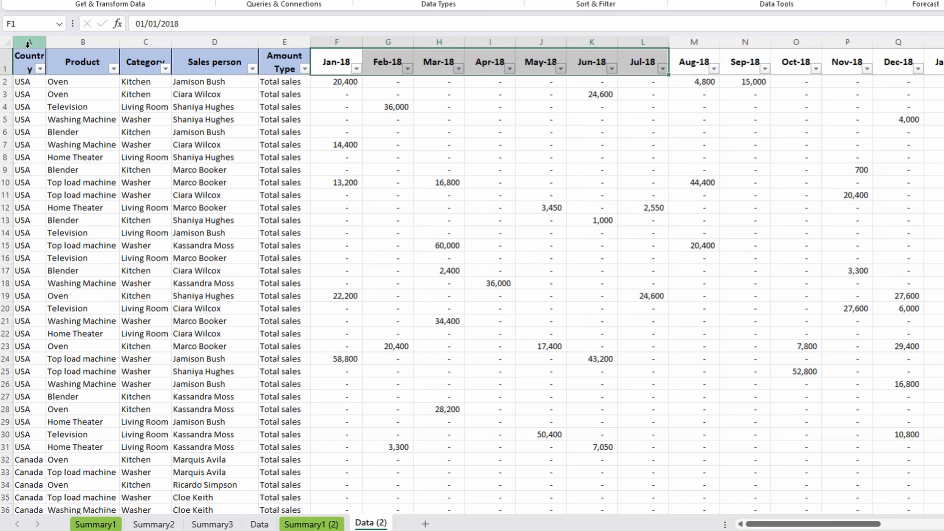
{"action": "left_click_drag", "start_coordinate": [30, 41], "coordinate": [940, 62]}
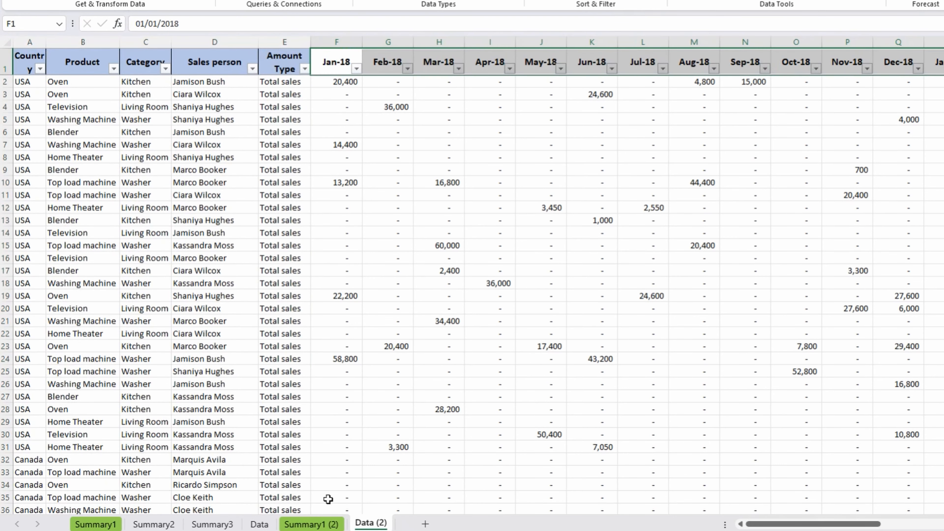
Examine the formula in C5 and the Total Sales and Total Costs labels in column A of the Summary1 (2) sheet.
{"action": "left_click", "coordinate": [320, 525]}
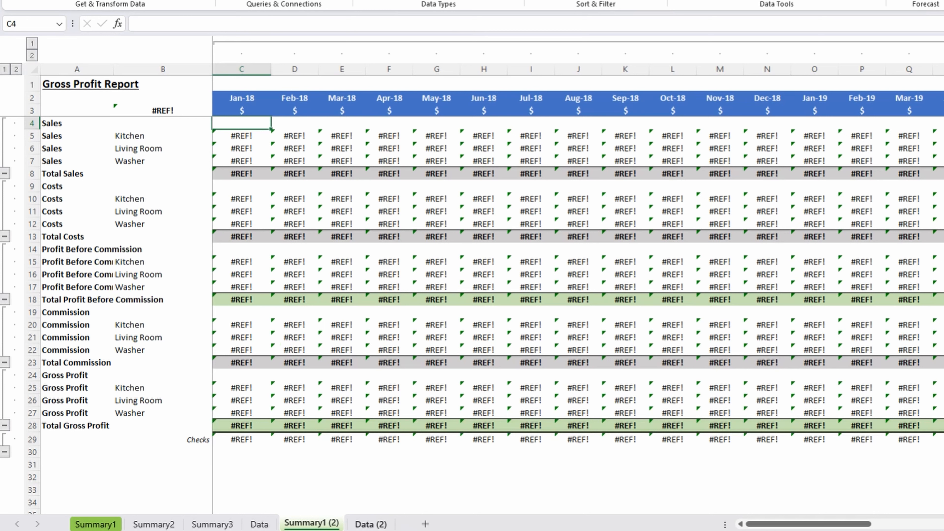
{"action": "left_click", "coordinate": [248, 137]}
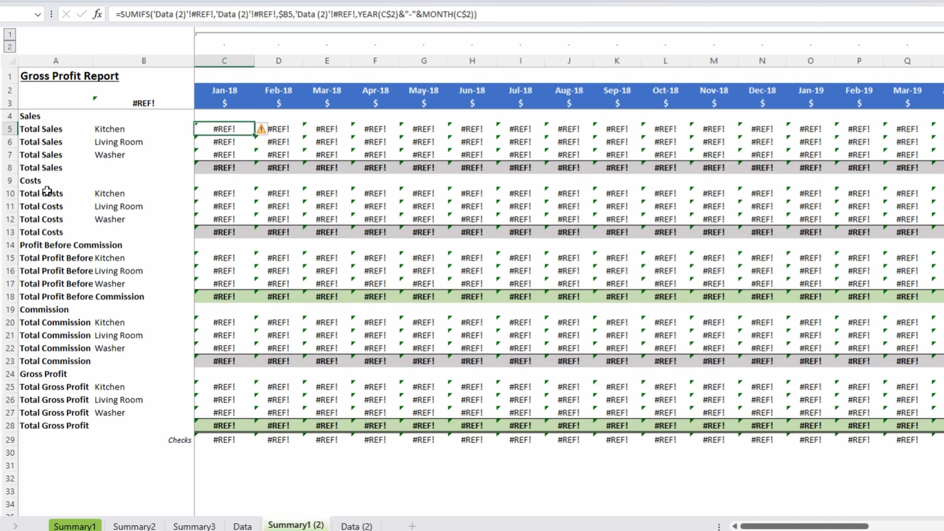
{"action": "left_click_drag", "start_coordinate": [49, 129], "coordinate": [48, 152]}
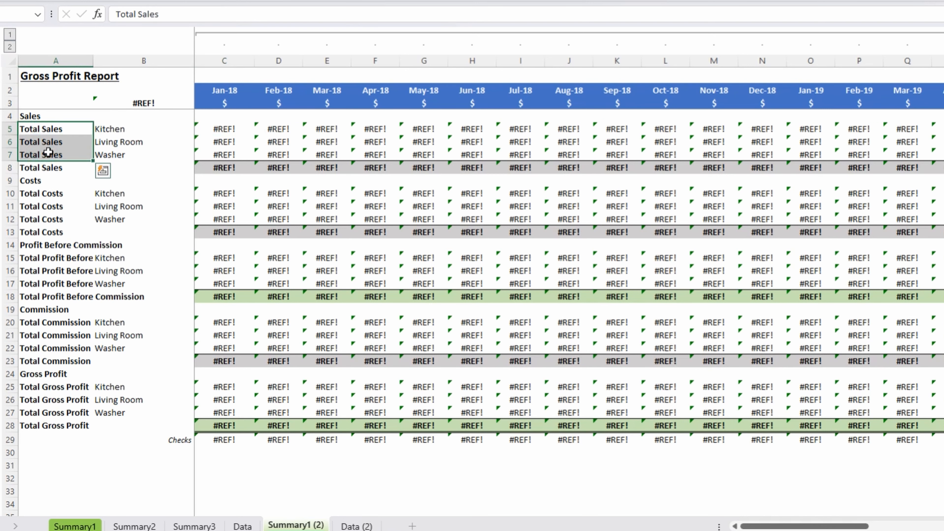
{"action": "left_click", "coordinate": [48, 153]}
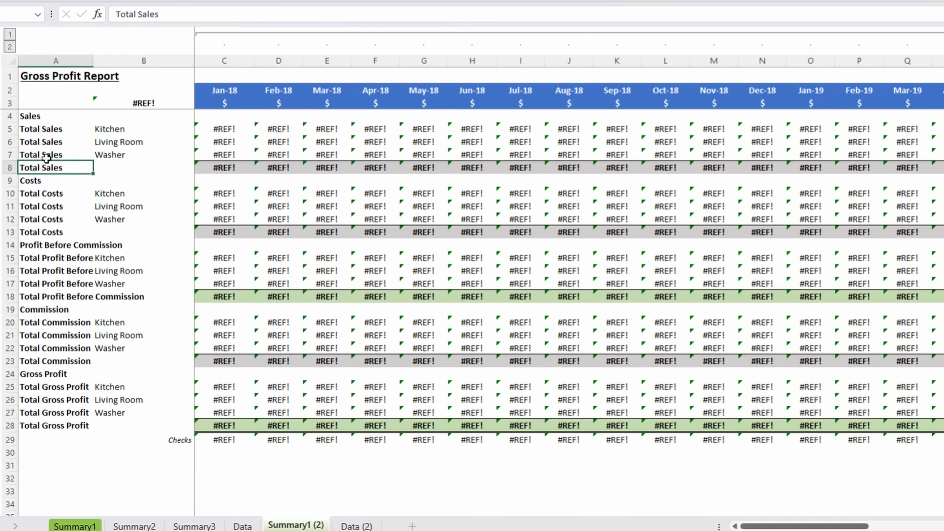
{"action": "left_click_drag", "start_coordinate": [48, 145], "coordinate": [49, 126]}
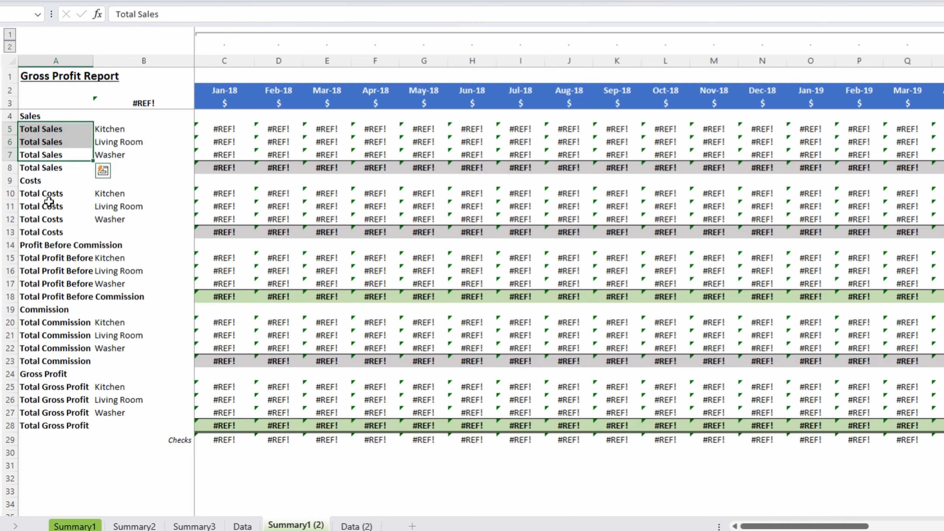
{"action": "left_click_drag", "start_coordinate": [50, 198], "coordinate": [73, 188]}
{"action": "left_click", "coordinate": [55, 219]}
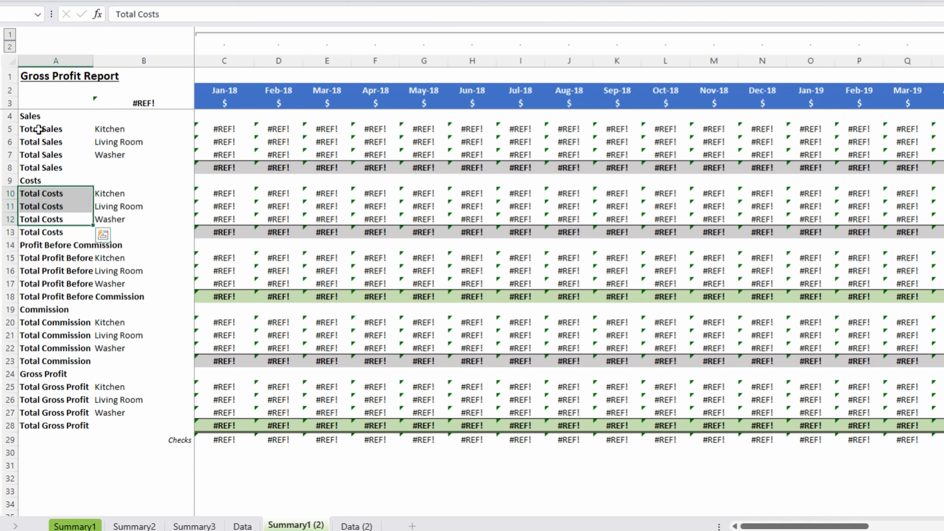
Remove the bold formatting from the labels in A5:A7, A10:A12, A15:A17, A20:A22 and A25:A27.
{"action": "left_click_drag", "start_coordinate": [53, 128], "coordinate": [52, 155]}
{"action": "left_click_drag", "start_coordinate": [53, 193], "coordinate": [61, 219]}
{"action": "left_click_drag", "start_coordinate": [56, 257], "coordinate": [50, 286]}
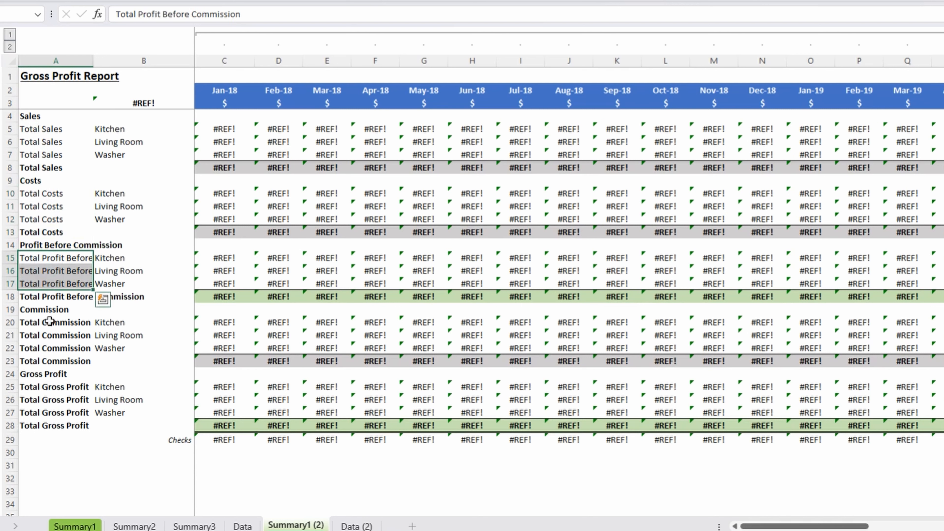
{"action": "left_click_drag", "start_coordinate": [46, 322], "coordinate": [48, 348]}
{"action": "left_click_drag", "start_coordinate": [37, 386], "coordinate": [46, 412]}
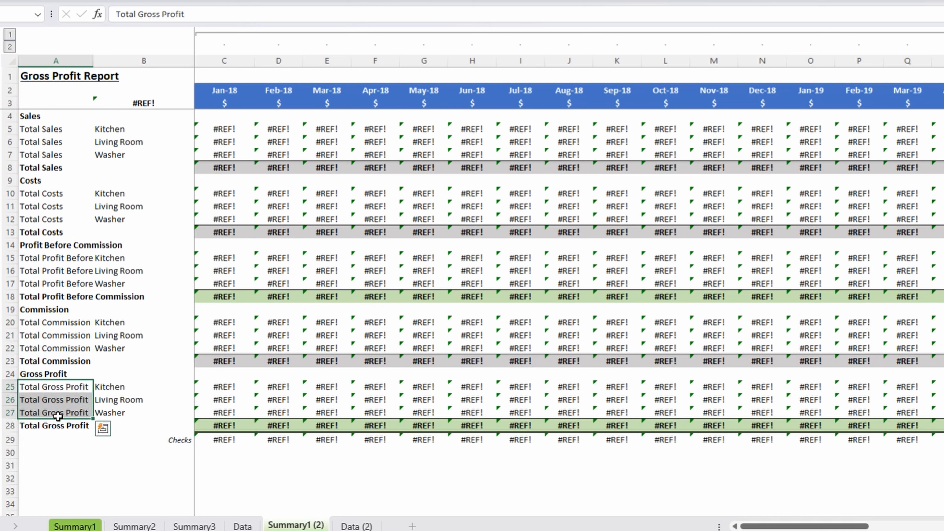
Review the formula in C5, then the descriptive columns and month headers on the Data (2) sheet it must sum from.
{"action": "left_click", "coordinate": [238, 128]}
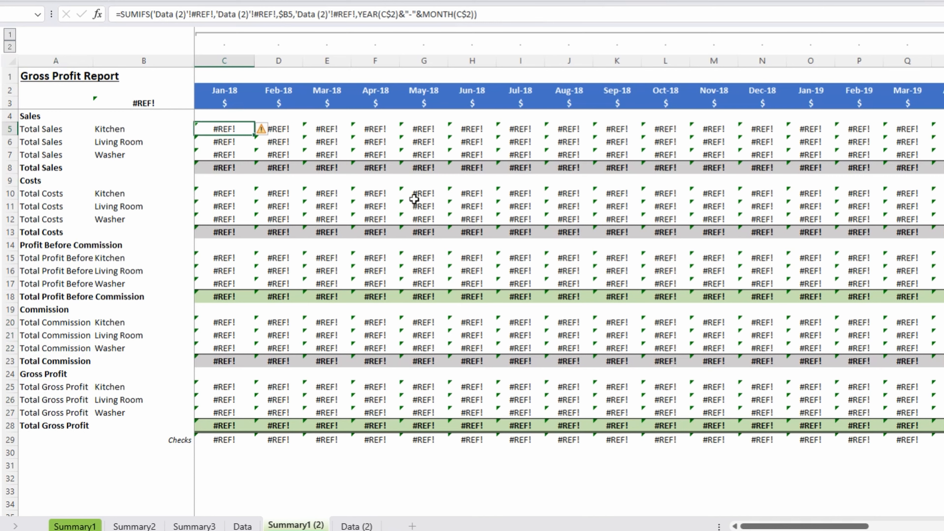
{"action": "left_click", "coordinate": [356, 526]}
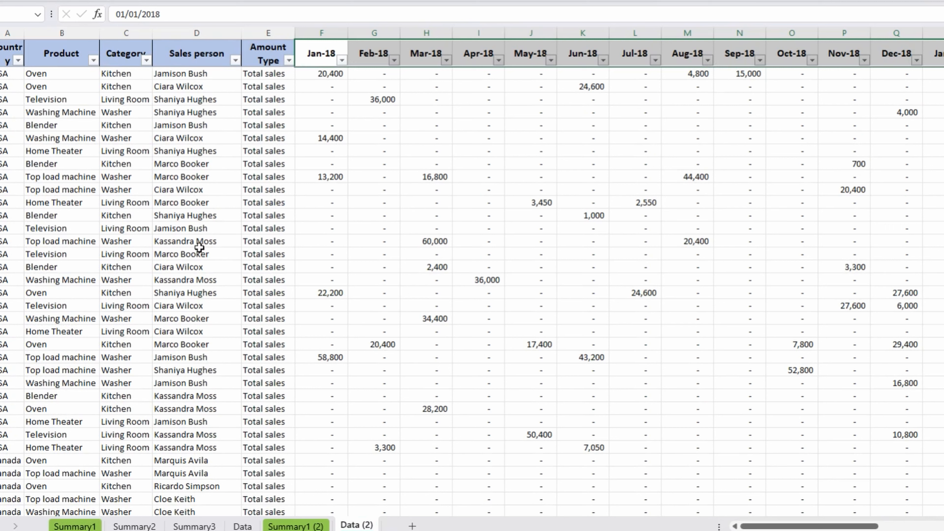
{"action": "left_click_drag", "start_coordinate": [46, 99], "coordinate": [208, 407]}
{"action": "left_click", "coordinate": [332, 47]}
{"action": "mouse_move", "coordinate": [332, 48]}
{"action": "left_mouse_down"}
{"action": "mouse_move", "coordinate": [890, 35]}
{"action": "mouse_move", "coordinate": [941, 49]}
{"action": "left_mouse_up"}
Begin a new formula in cell C5 of Summary1 (2) with INDEX nested as the SUMIFS sum range.
{"action": "left_click", "coordinate": [296, 525]}
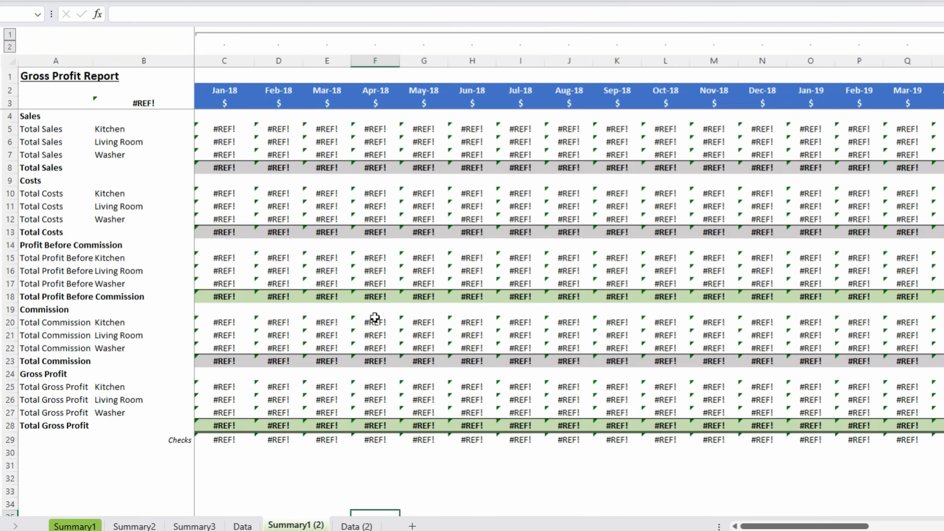
{"action": "left_click", "coordinate": [219, 116]}
{"action": "left_click", "coordinate": [224, 127]}
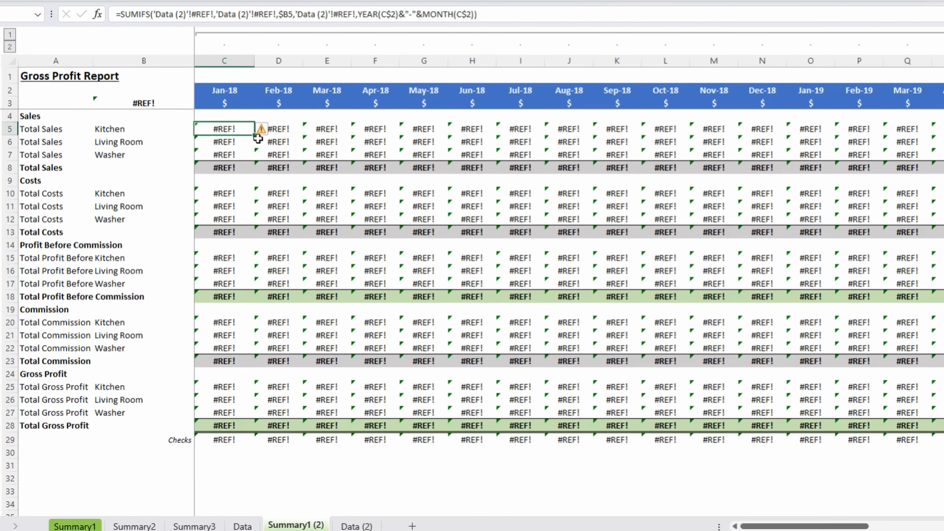
{"action": "type", "text": "=SUMIFS("}
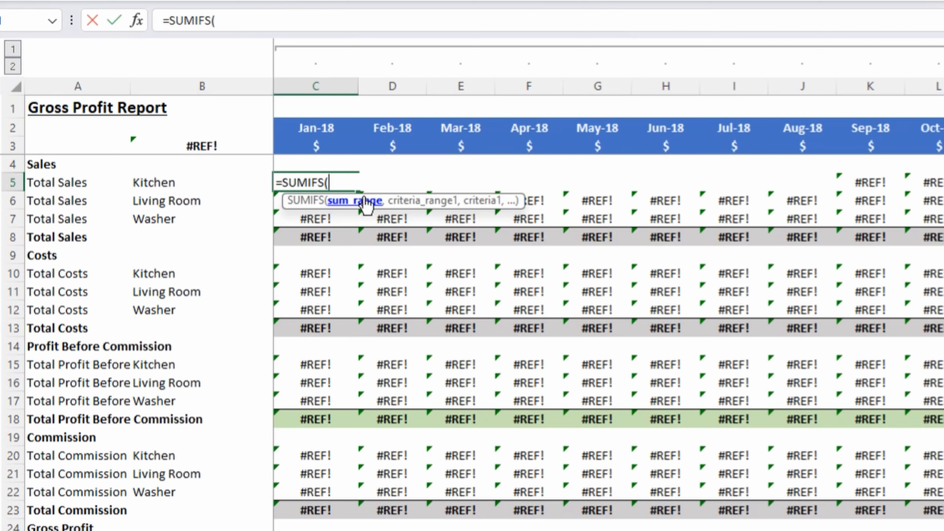
{"action": "type", "text": "inde"}
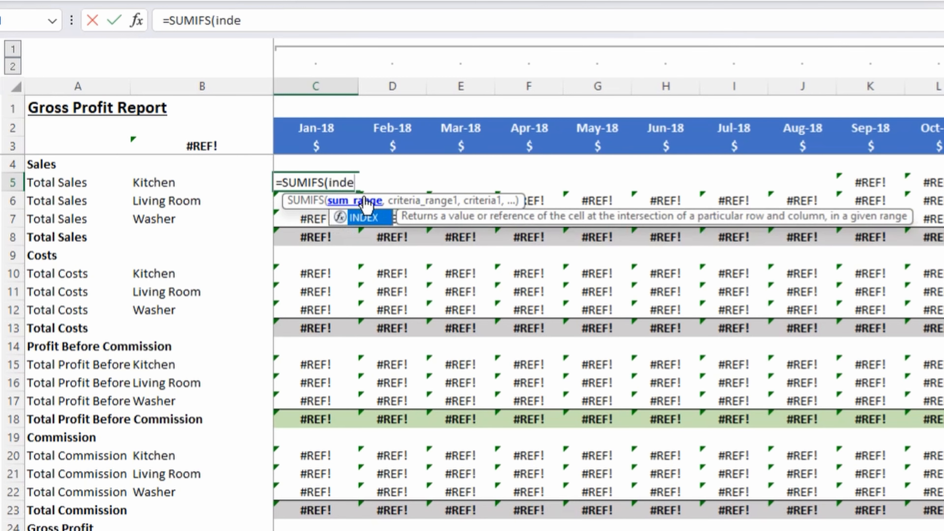
{"action": "key", "text": "Tab"}
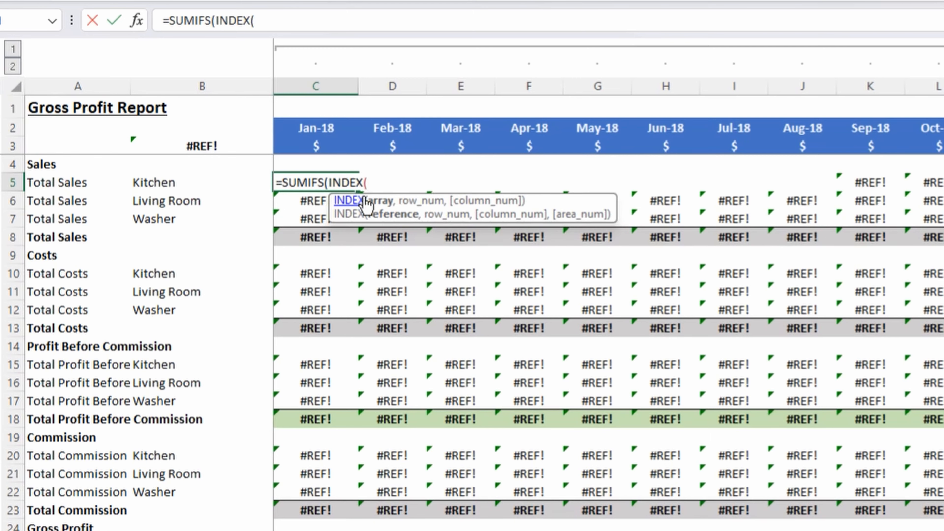
Set the INDEX array to the absolute columns $F:$BU of Data (2) and leave its row number empty.
{"action": "left_click", "coordinate": [427, 529]}
{"action": "left_click", "coordinate": [448, 80]}
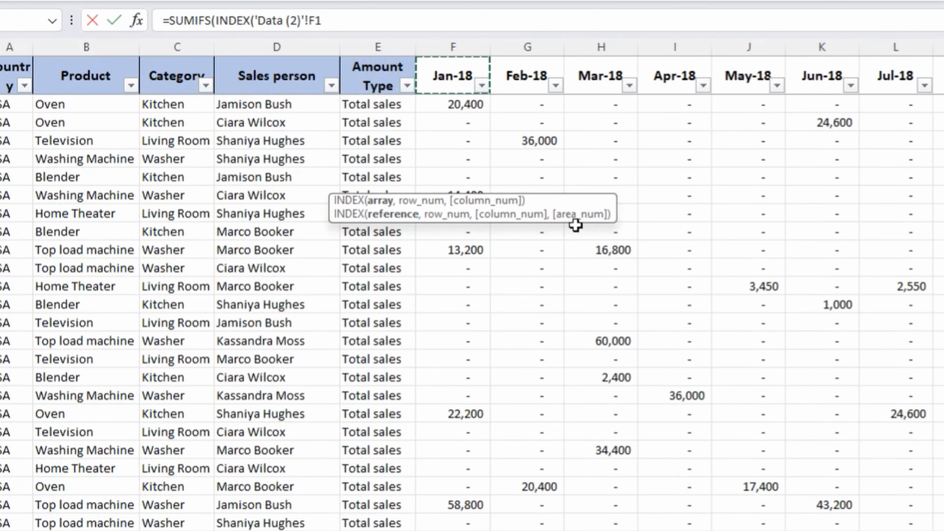
{"action": "key", "text": "ctrl+shift+Right"}
{"action": "key", "text": "Left"}
{"action": "key", "text": "Right"}
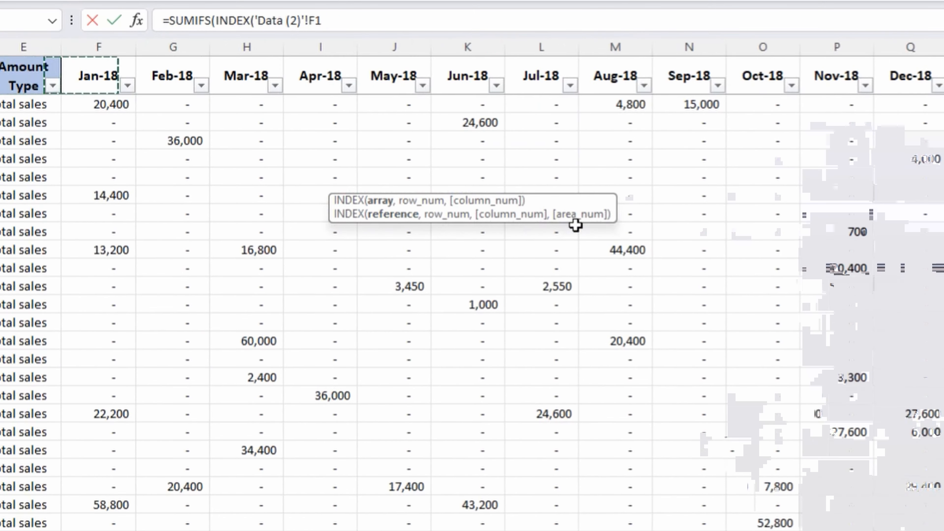
{"action": "key", "text": "ctrl+shift+Right"}
{"action": "key", "text": "ctrl+space"}
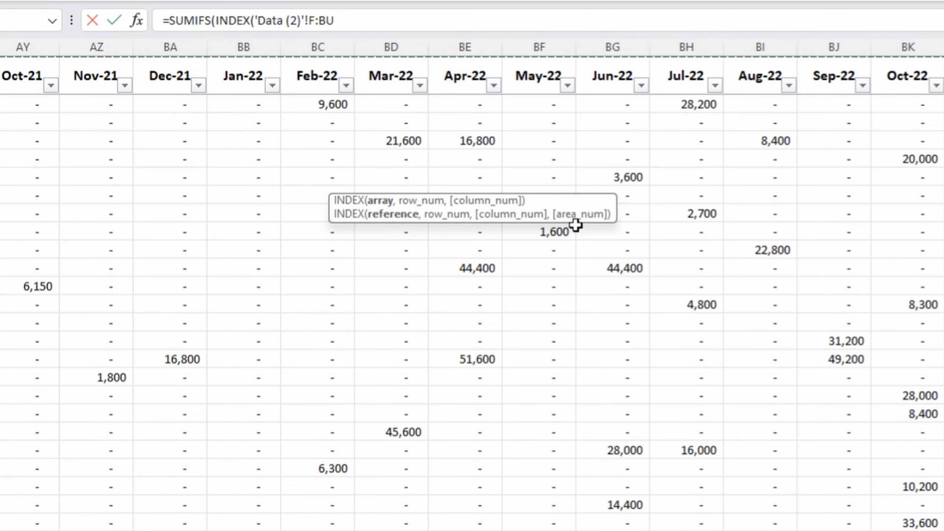
{"action": "key", "text": "F4"}
{"action": "type", "text": ","}
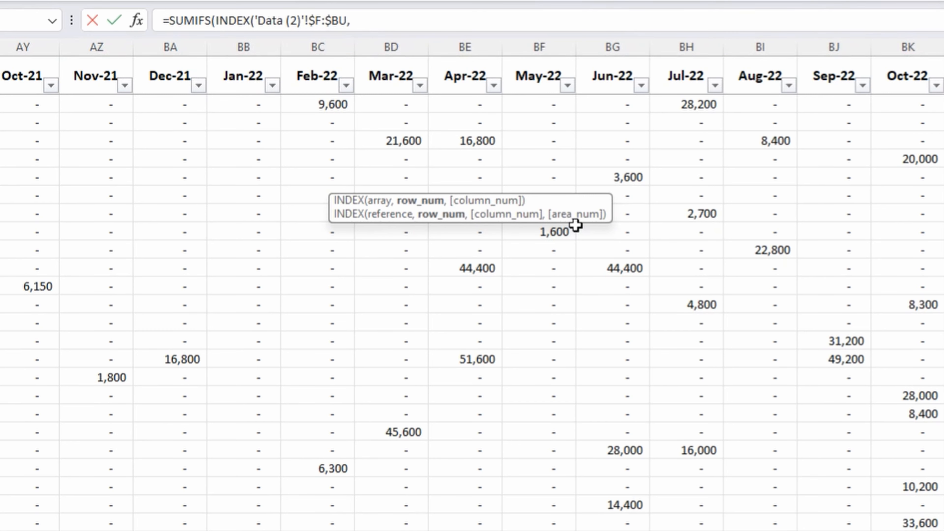
{"action": "type", "text": ","}
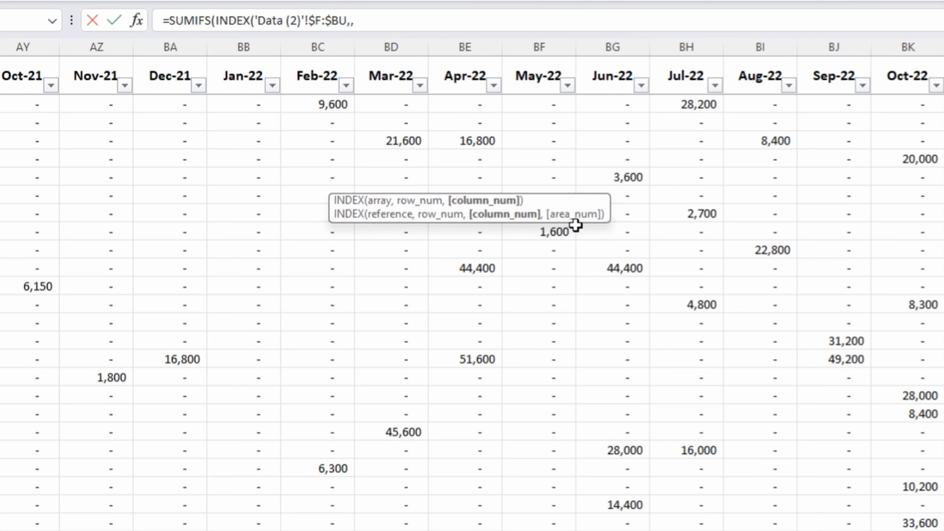
Nest a MATCH function as the INDEX column number, looking up the month header C$2 of Summary1 (2).
{"action": "type", "text": "mat"}
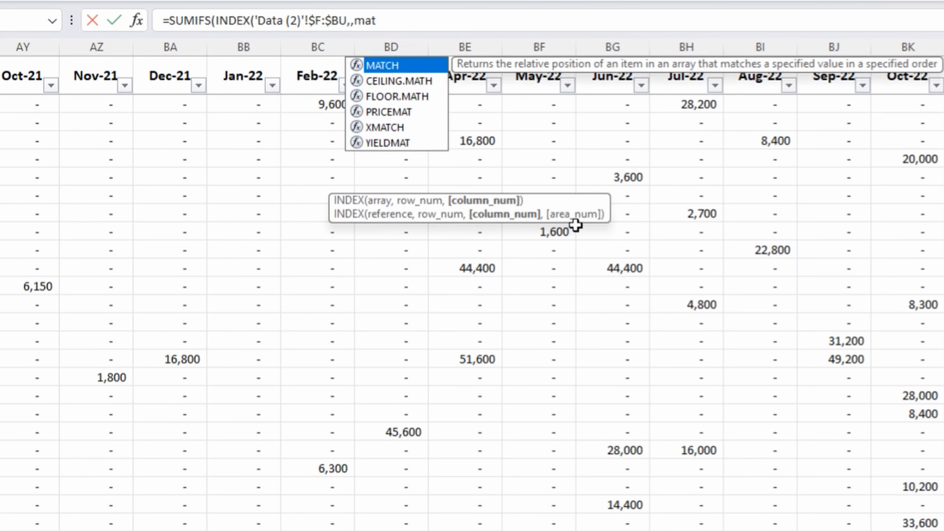
{"action": "key", "text": "Tab"}
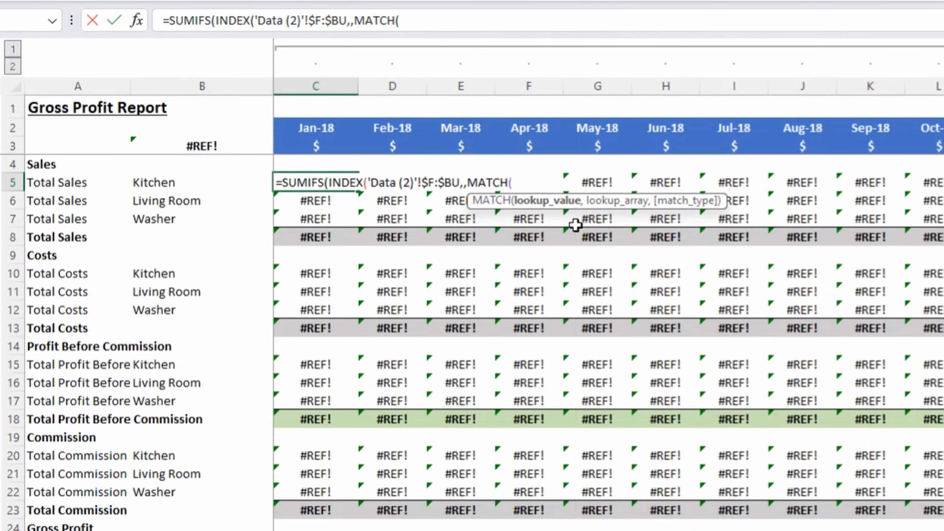
{"action": "left_click", "coordinate": [350, 142]}
{"action": "key", "text": "F4"}
{"action": "key", "text": "F4"}
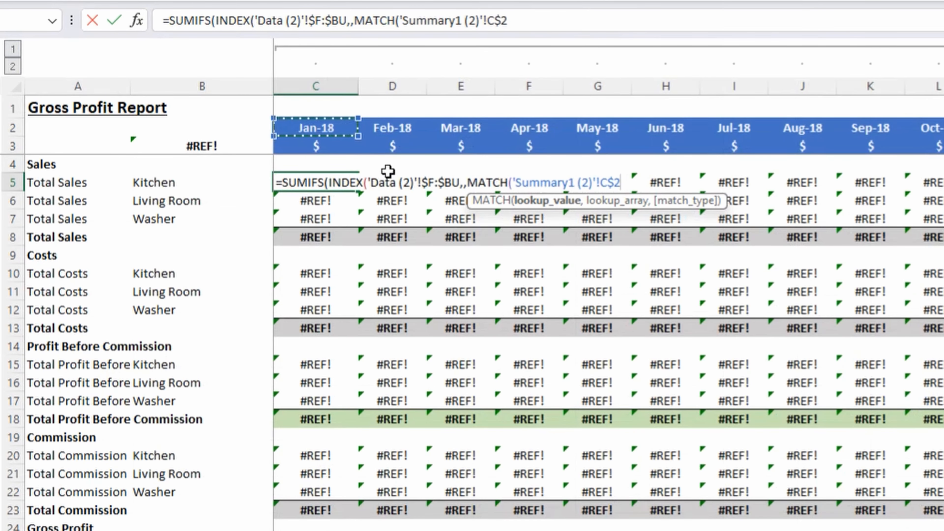
{"action": "type", "text": ","}
Set the MATCH lookup array to the absolute month header range $F$1:$BU$1 on the Data (2) sheet.
{"action": "key", "text": "ctrl+Page_Up"}
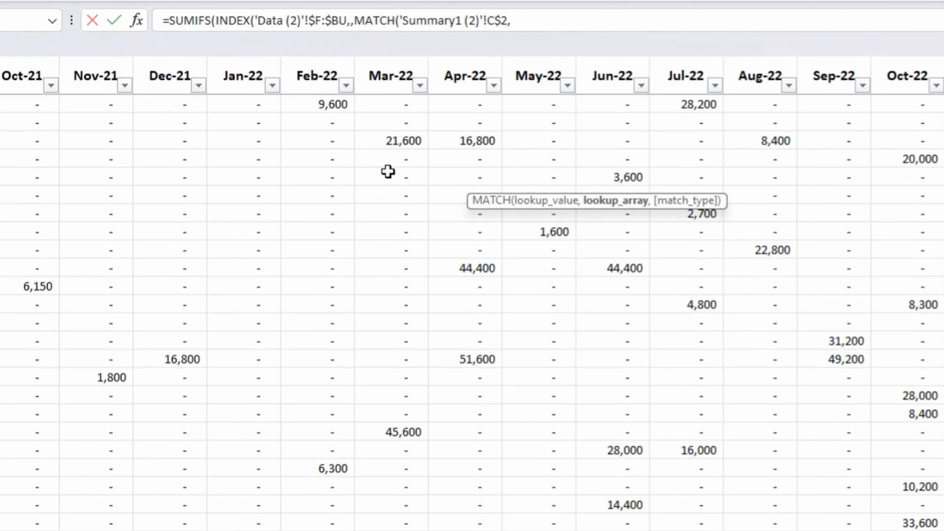
{"action": "left_click", "coordinate": [397, 78]}
{"action": "key", "text": "ctrl+Left"}
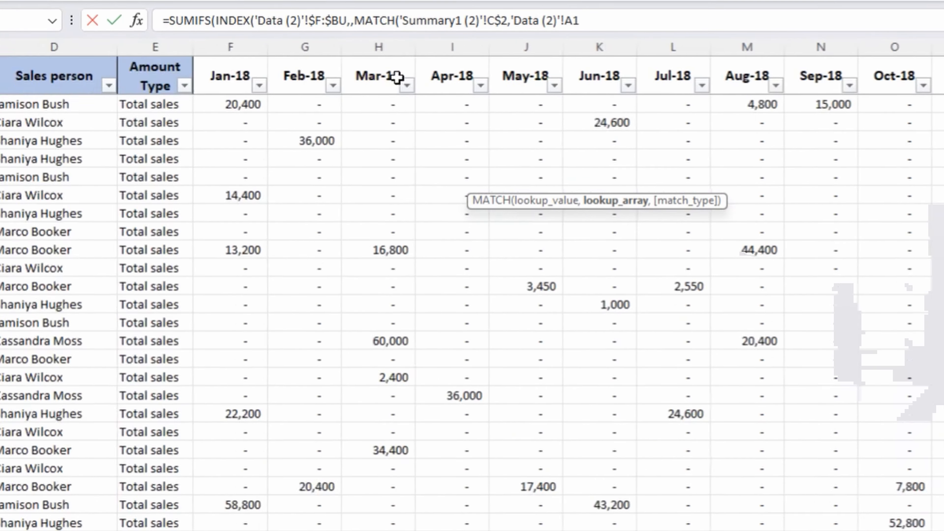
{"action": "key", "text": "Right"}
{"action": "key", "text": "Right"}
{"action": "key", "text": "Right"}
{"action": "key", "text": "Right"}
{"action": "key", "text": "Right"}
{"action": "key", "text": "ctrl+shift+Right"}
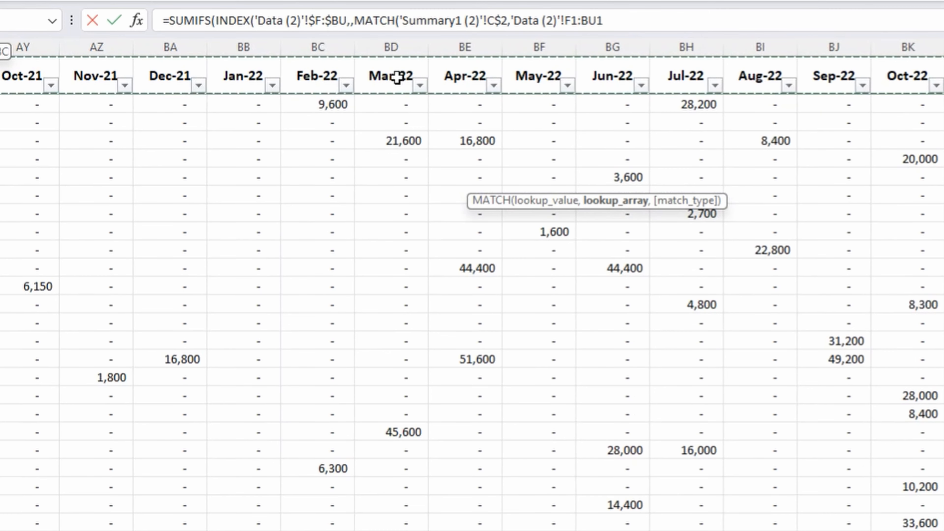
{"action": "key", "text": "F4"}
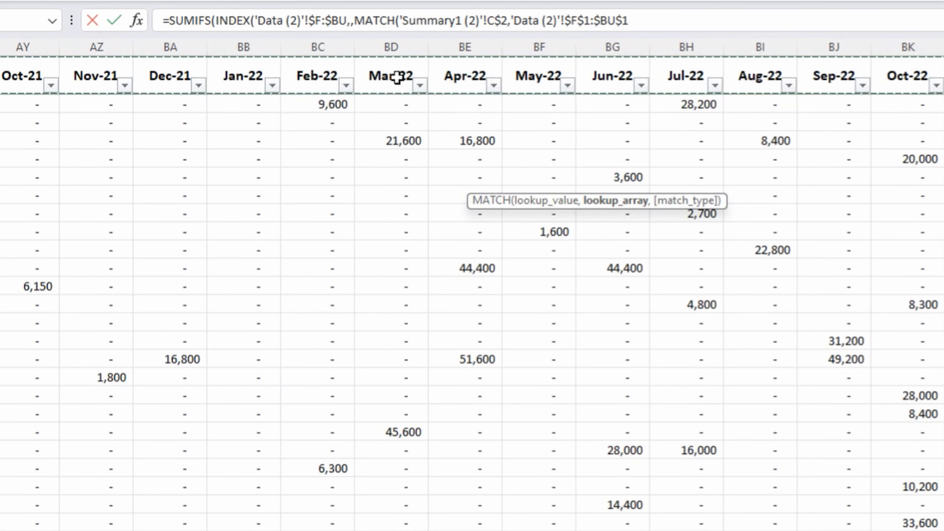
Give MATCH an exact match type of 0, close MATCH and INDEX, and advance to the first SUMIFS criteria range.
{"action": "type", "text": ",0)"}
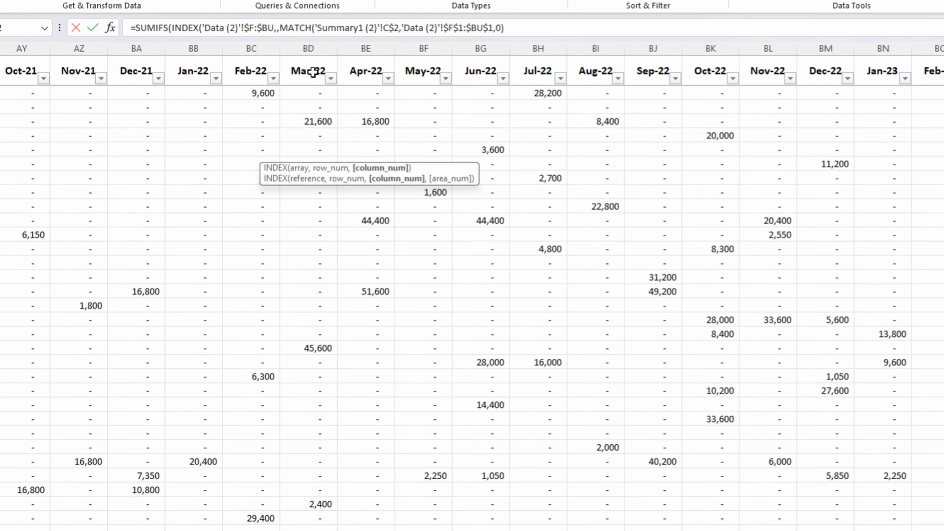
{"action": "type", "text": ")"}
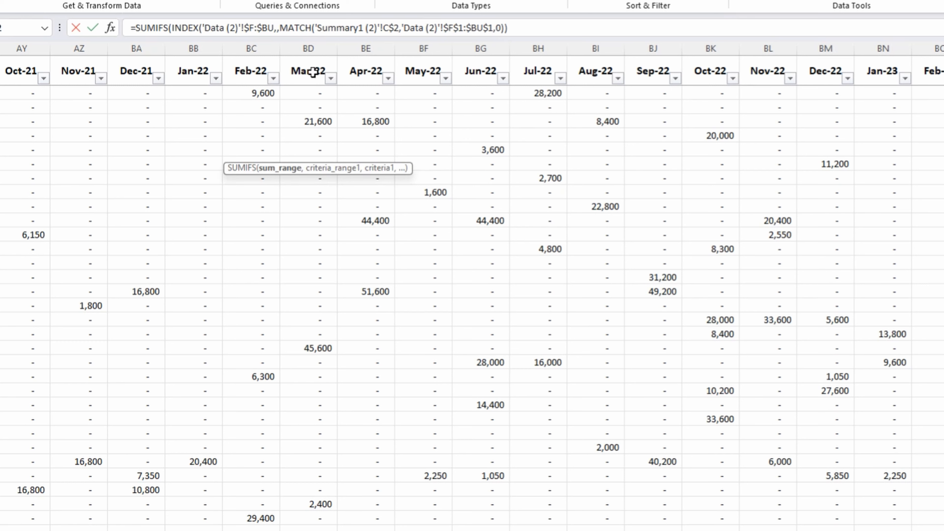
{"action": "type", "text": ","}
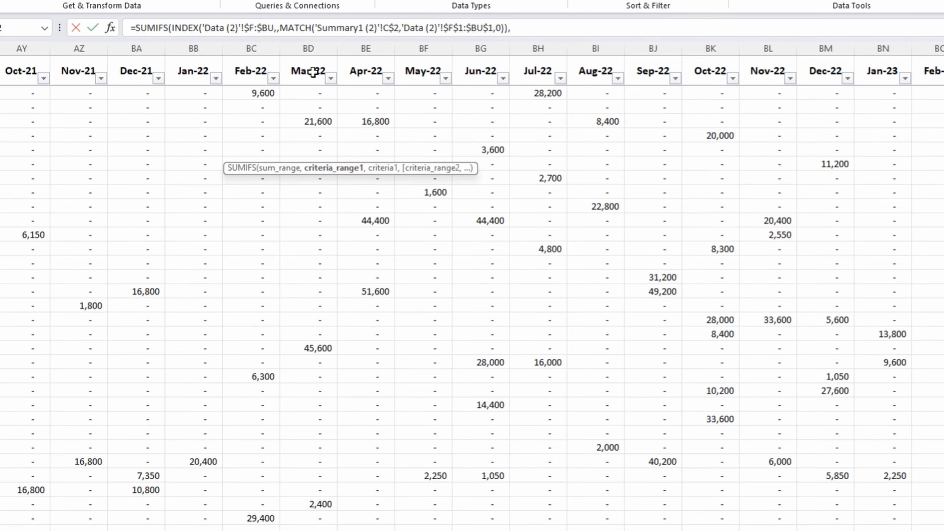
Set the first SUMIFS criteria range to the absolute Amount Type column $E:$E of Data (2).
{"action": "key", "text": "ctrl+Home"}
{"action": "left_click", "coordinate": [291, 121]}
{"action": "key", "text": "ctrl+space"}
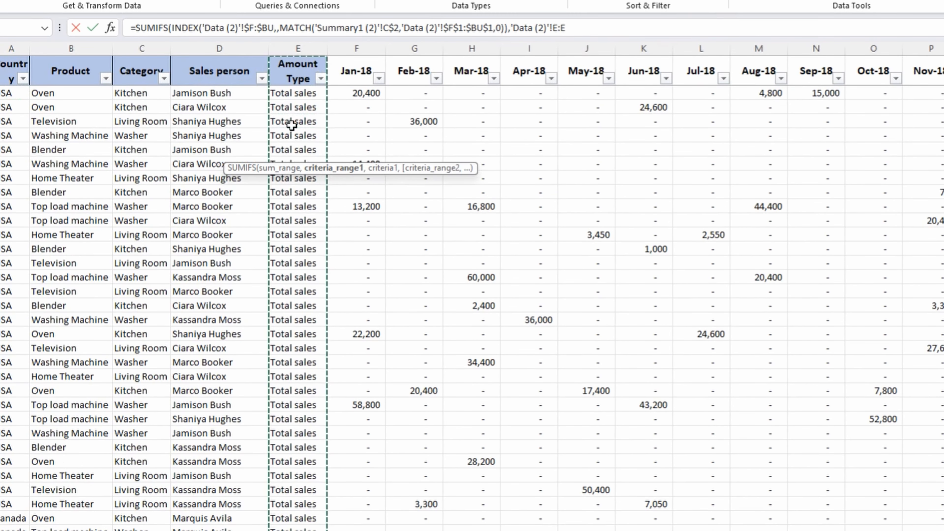
{"action": "key", "text": "F4"}
{"action": "type", "text": ","}
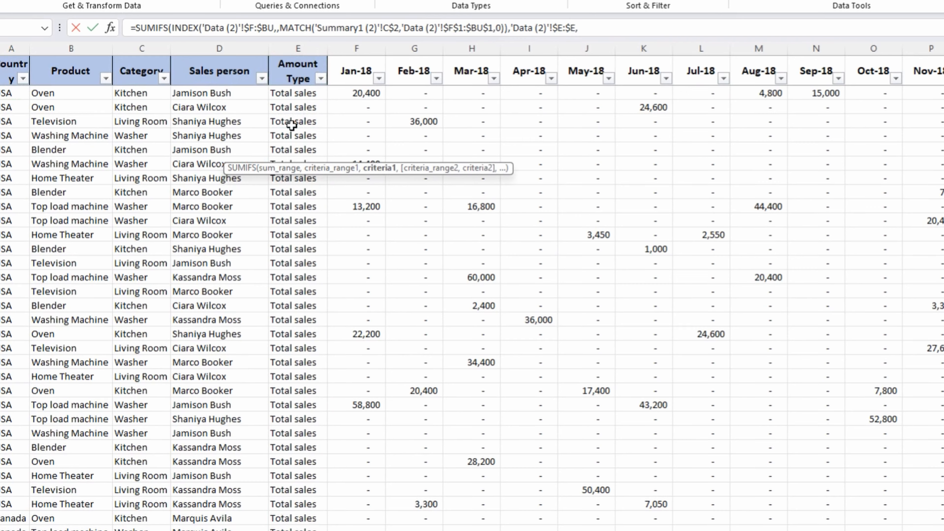
Set the first SUMIFS criterion to the Total Sales label $A5 of Summary1 (2), with only the column locked.
{"action": "key", "text": "ctrl+Page_Up"}
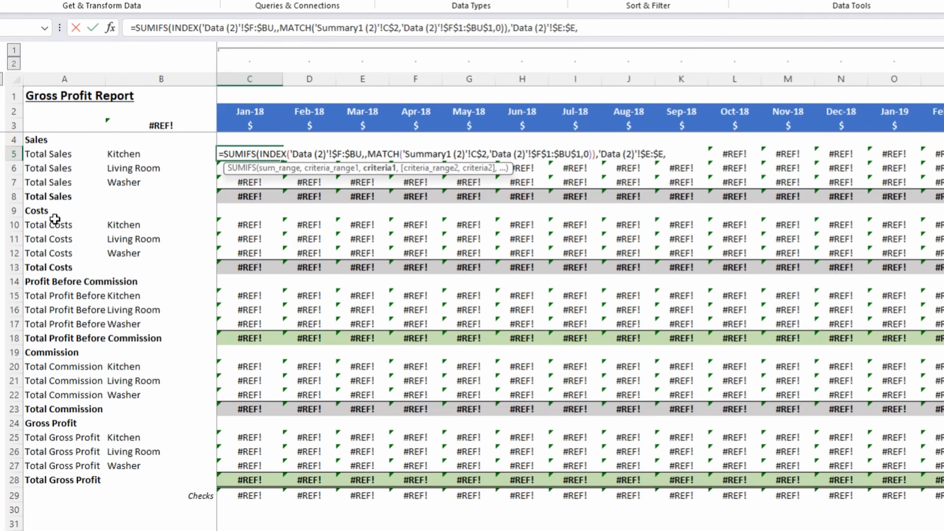
{"action": "left_click", "coordinate": [59, 156]}
{"action": "key", "text": "F4"}
{"action": "key", "text": "F4"}
{"action": "key", "text": "F4"}
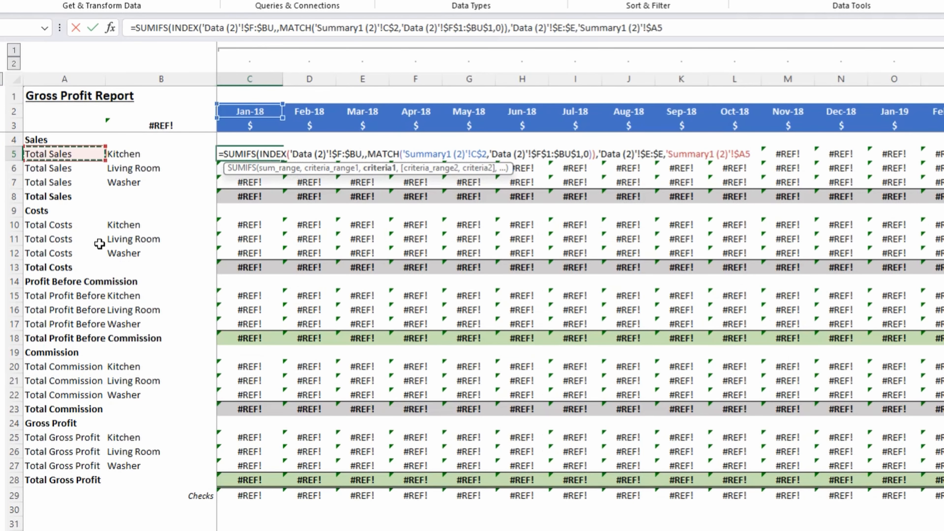
{"action": "type", "text": ","}
Set the second SUMIFS criteria range to the absolute Category column $C:$C of Data (2).
{"action": "key", "text": "ctrl+Page_Down"}
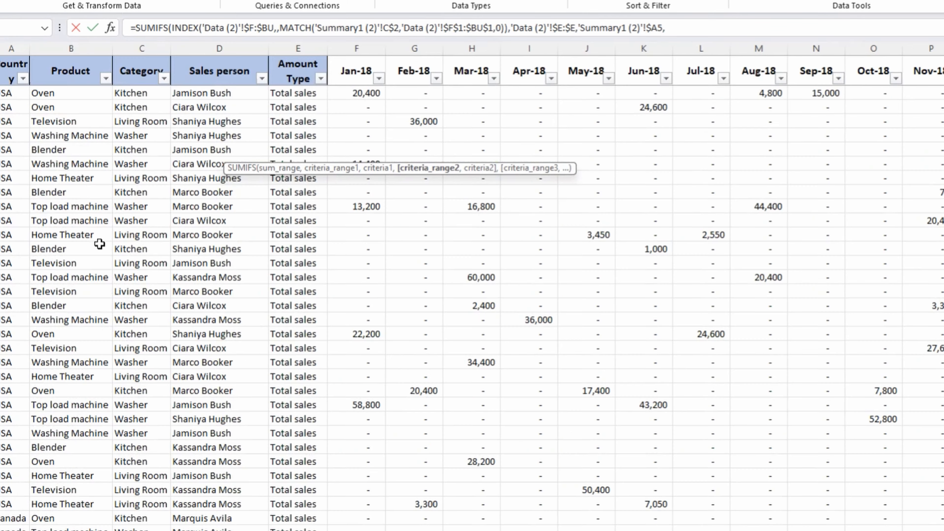
{"action": "left_click", "coordinate": [151, 137]}
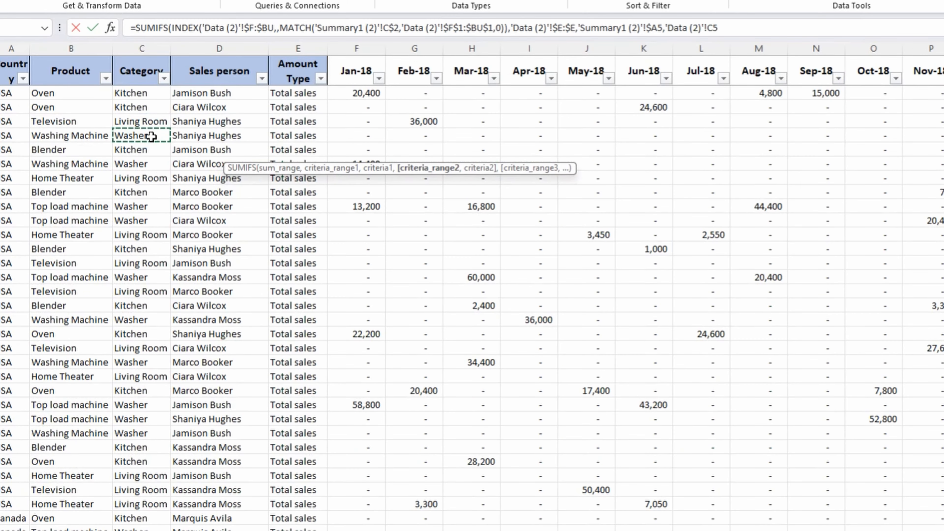
{"action": "key", "text": "ctrl+space"}
{"action": "key", "text": "F4"}
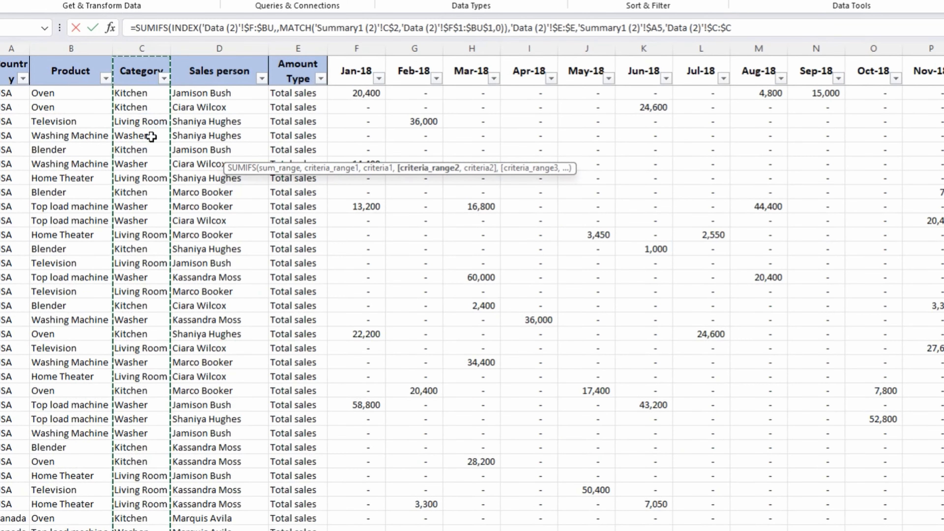
{"action": "type", "text": ","}
Set the second criterion to the Kitchen label $B5 of Summary1 (2), with only the column locked, and complete the formula in C5.
{"action": "key", "text": "ctrl+Page_Up"}
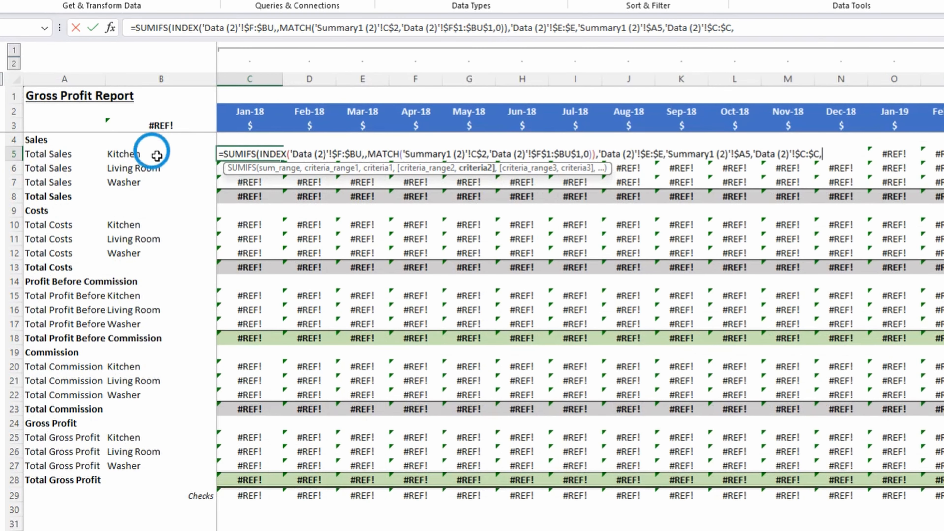
{"action": "left_click", "coordinate": [157, 152]}
{"action": "key", "text": "F4"}
{"action": "key", "text": "F4"}
{"action": "key", "text": "F4"}
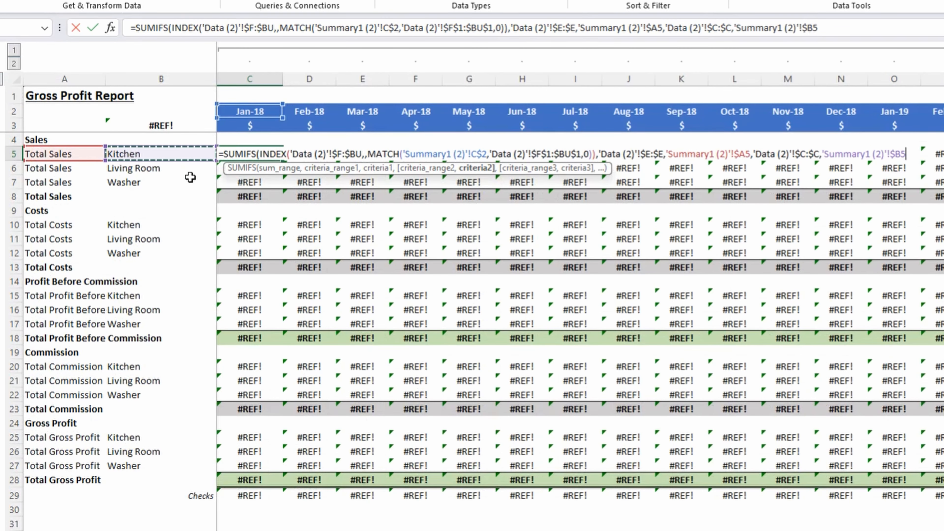
{"action": "type", "text": ","}
{"action": "key", "text": "BackSpace"}
{"action": "key", "text": "Return"}
{"action": "key", "text": "Up"}
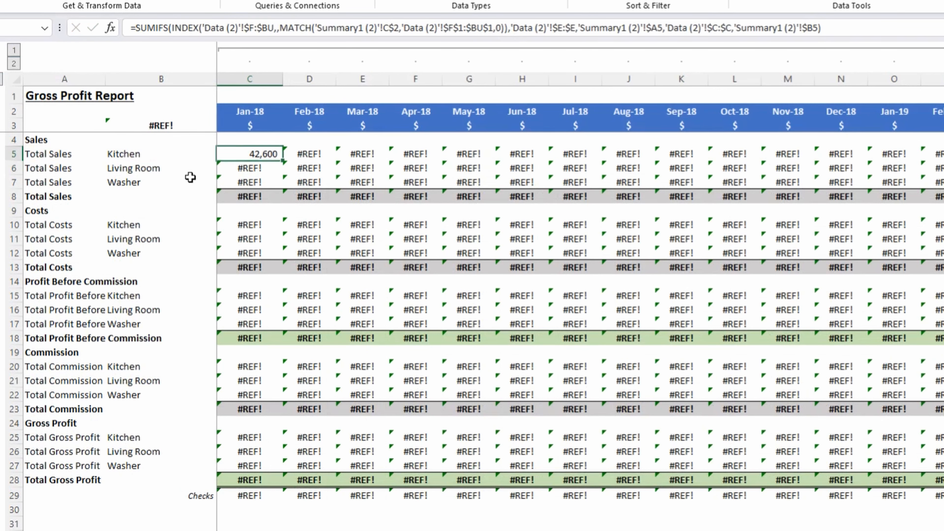
Copy the SUMIFS formula from C5 with a normal paste to the Living Room and Washer sales rows for Jan-18.
{"action": "scroll", "coordinate": [190, 177], "scroll_direction": "right", "scroll_amount": 2}
{"action": "scroll", "coordinate": [190, 178], "scroll_direction": "left", "scroll_amount": 2}
{"action": "key", "text": "ctrl+c"}
{"action": "key", "text": "shift+Down"}
{"action": "key", "text": "shift+Down"}
{"action": "key", "text": "ctrl+v"}
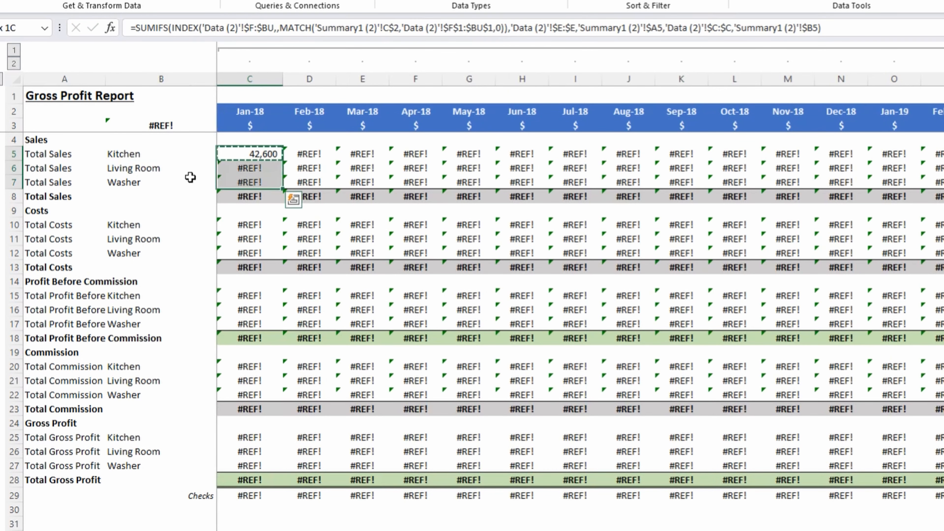
{"action": "key", "text": "Escape"}
{"action": "key", "text": "Down"}
{"action": "key", "text": "Down"}
{"action": "key", "text": "Down"}
{"action": "key", "text": "Down"}
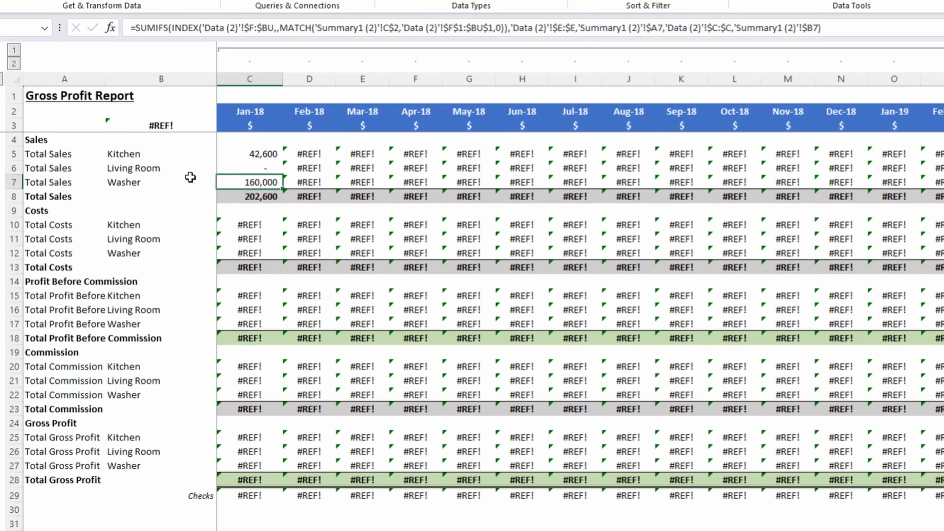
Undo the normal paste of the SUMIFS formula over the Jan-18 sales cells.
{"action": "key", "text": "Up"}
{"action": "key", "text": "Up"}
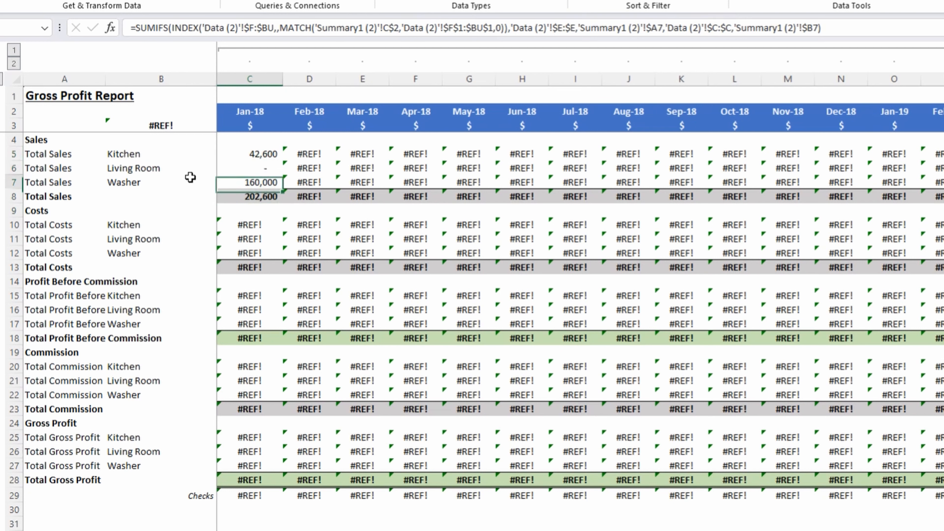
{"action": "key", "text": "Down"}
{"action": "key", "text": "Down"}
{"action": "key", "text": "Down"}
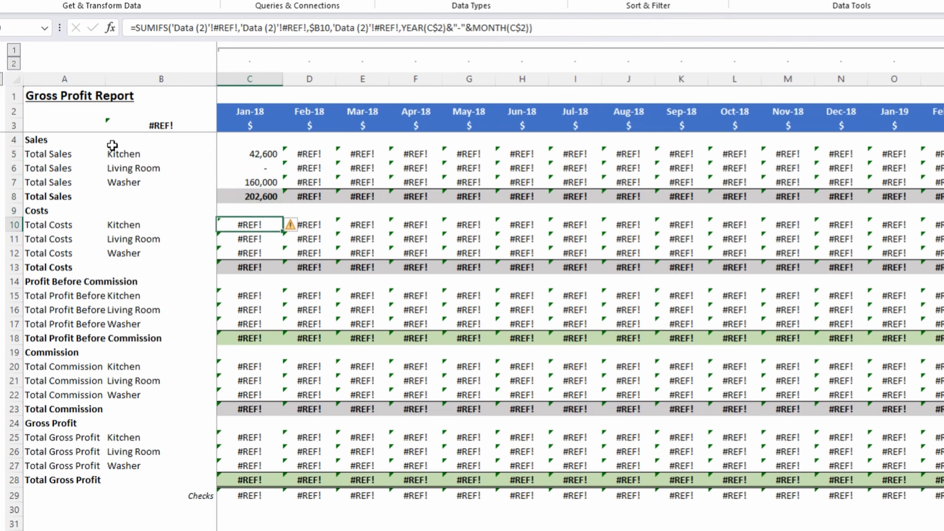
{"action": "left_click", "coordinate": [263, 182]}
{"action": "left_click_drag", "start_coordinate": [264, 181], "coordinate": [291, 177]}
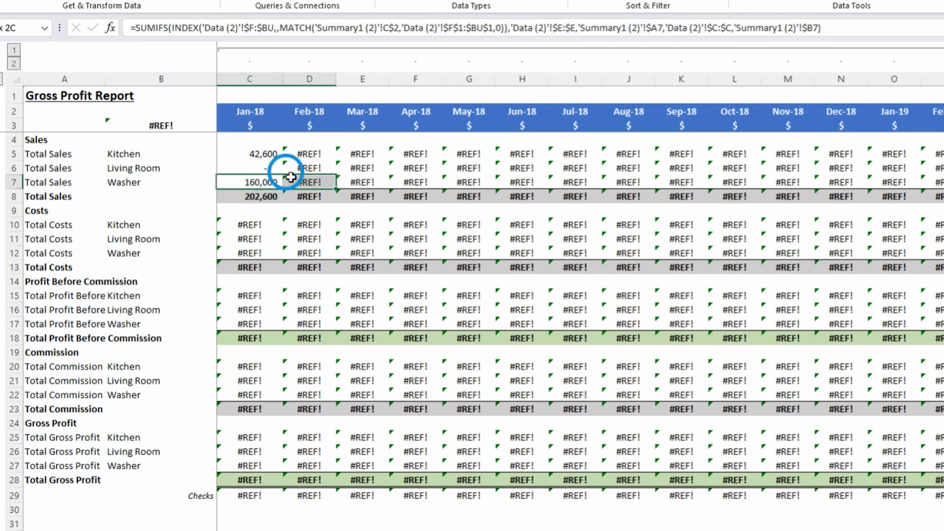
{"action": "left_click", "coordinate": [266, 180]}
{"action": "left_click", "coordinate": [259, 211]}
{"action": "left_click", "coordinate": [255, 181]}
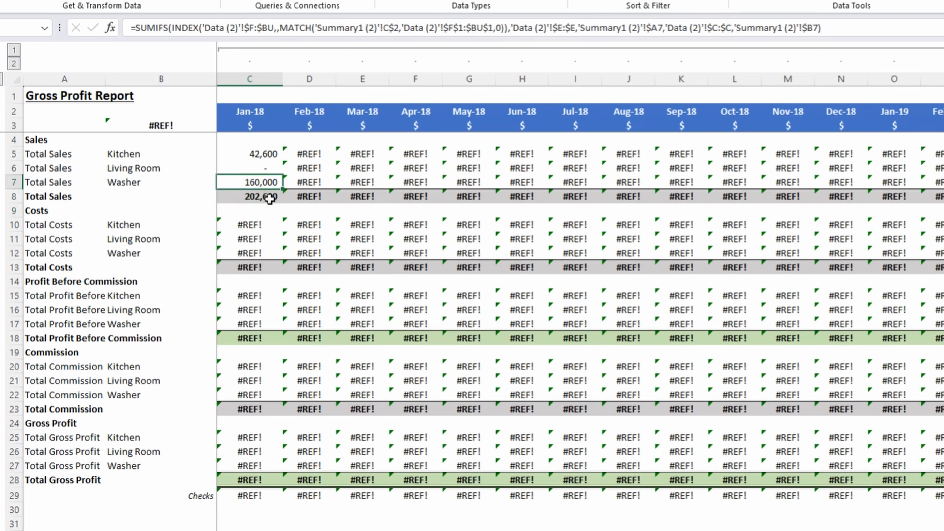
{"action": "left_click", "coordinate": [278, 212]}
{"action": "key", "text": "ctrl+z"}
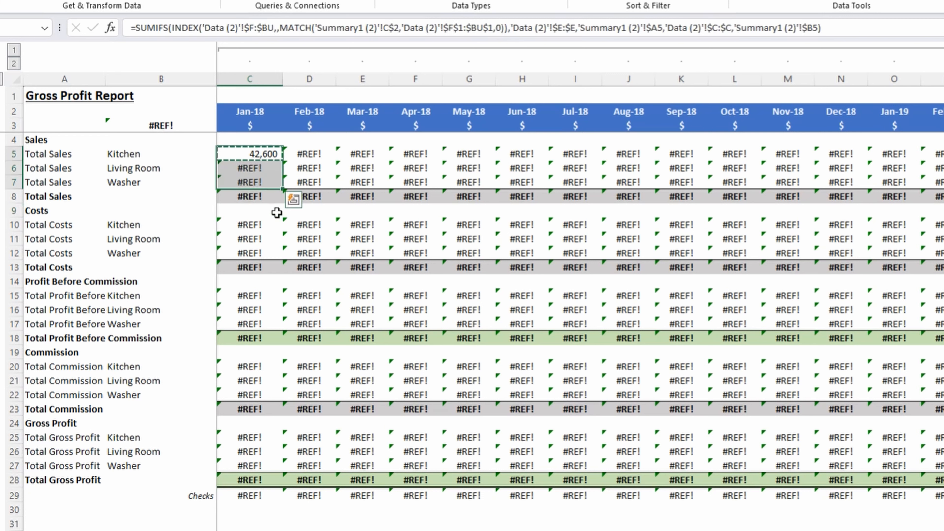
Paste the copied C5 entry as formulas only into the Jan-18 sales cells C5:C7.
{"action": "right_click", "coordinate": [280, 218]}
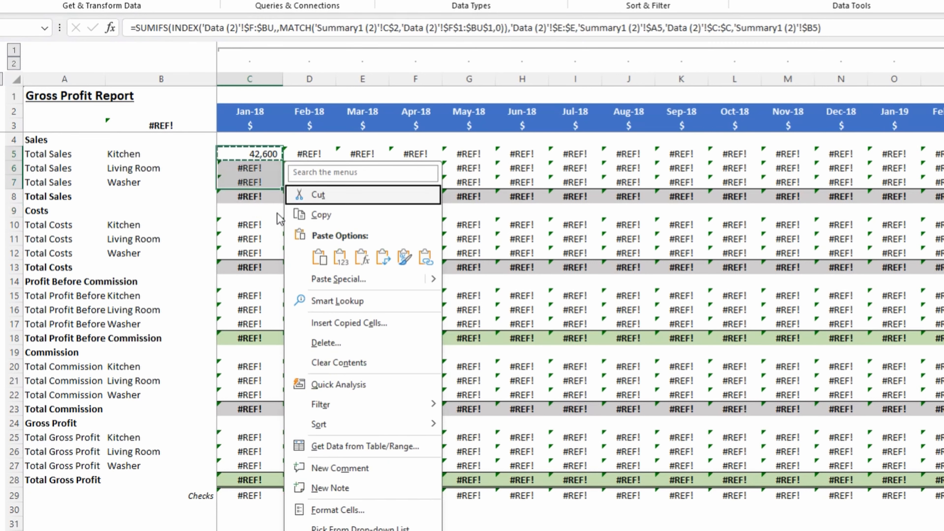
{"action": "left_click", "coordinate": [363, 258]}
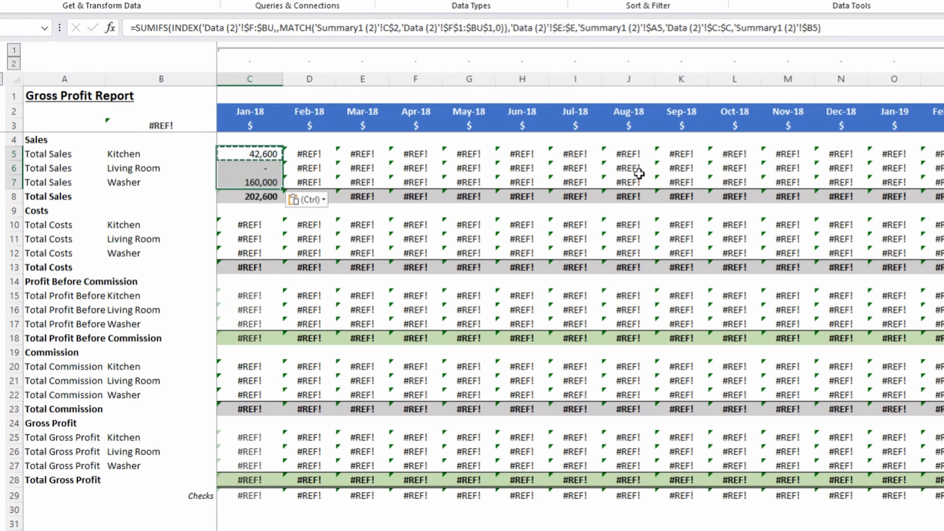
{"action": "key", "text": "Right"}
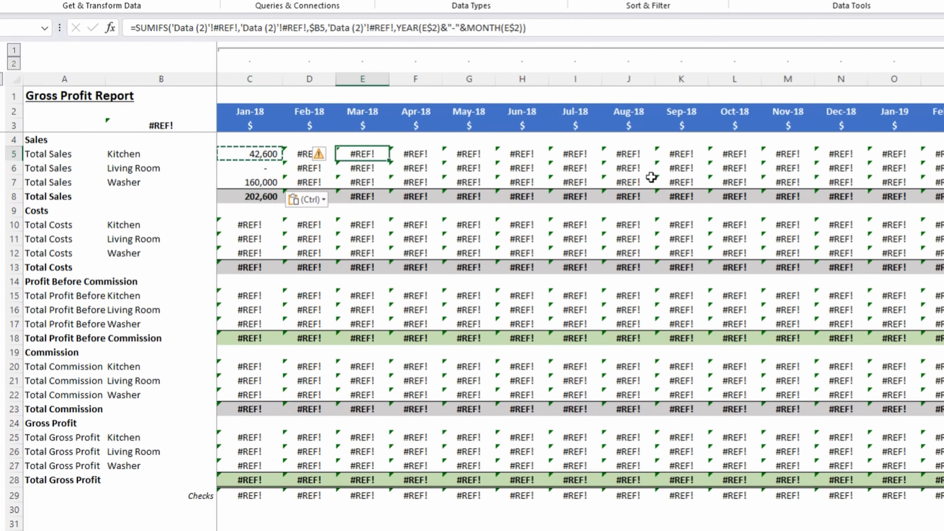
{"action": "left_click", "coordinate": [270, 185]}
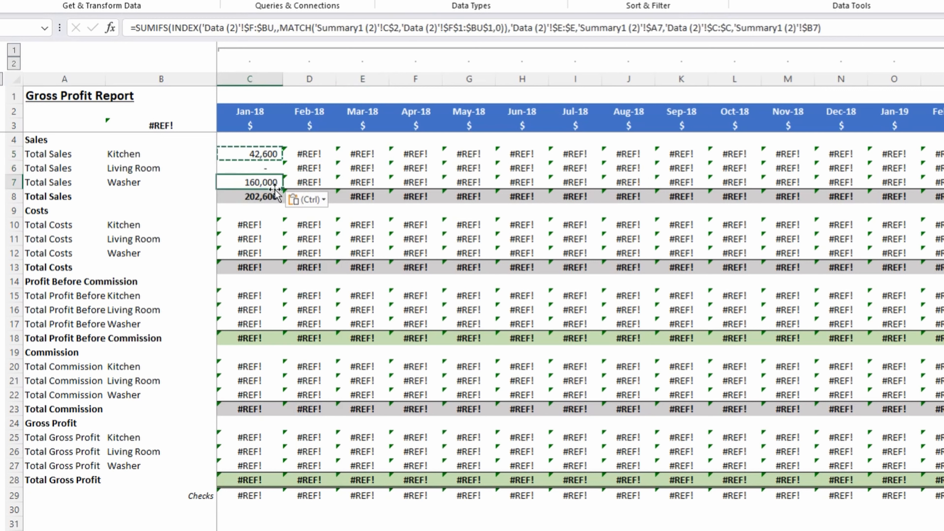
{"action": "key", "text": "Escape"}
{"action": "left_click", "coordinate": [268, 156]}
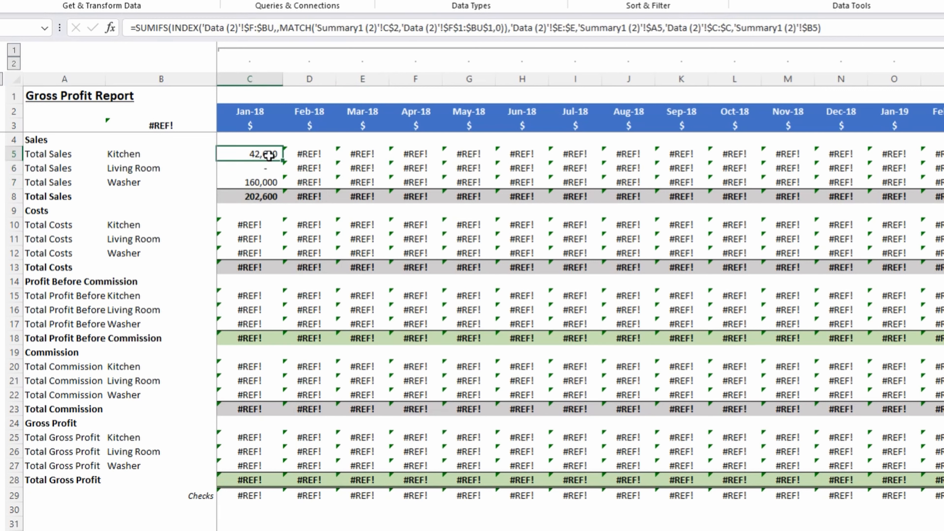
Copy the SUMIFS formula across the Kitchen, Living Room and Washer sales rows for every month through Dec-23.
{"action": "left_click_drag", "start_coordinate": [262, 153], "coordinate": [274, 182]}
{"action": "left_click", "coordinate": [271, 205]}
{"action": "left_click", "coordinate": [270, 183]}
{"action": "key", "text": "ctrl+shift+Right"}
{"action": "key", "text": "ctrl+shift+Right"}
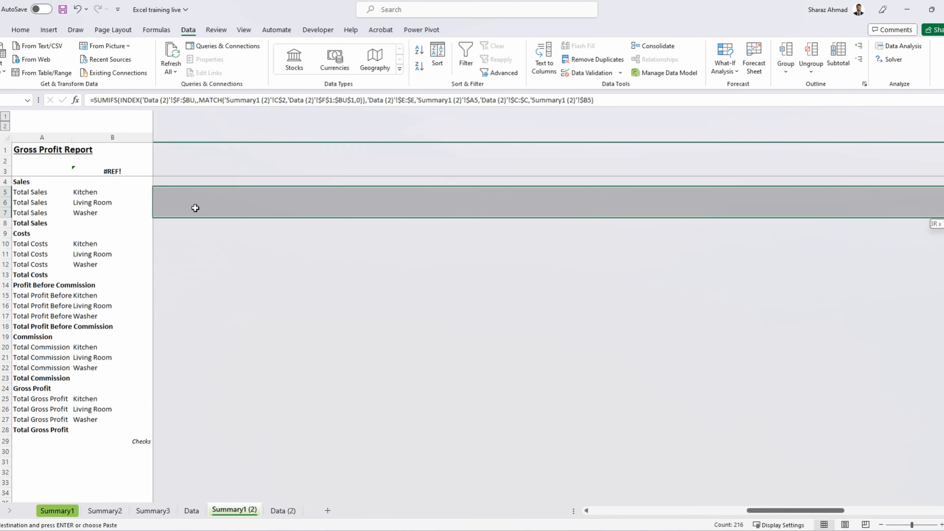
{"action": "key", "text": "ctrl+shift+Left"}
{"action": "right_click", "coordinate": [275, 177]}
{"action": "key", "text": "ctrl+v"}
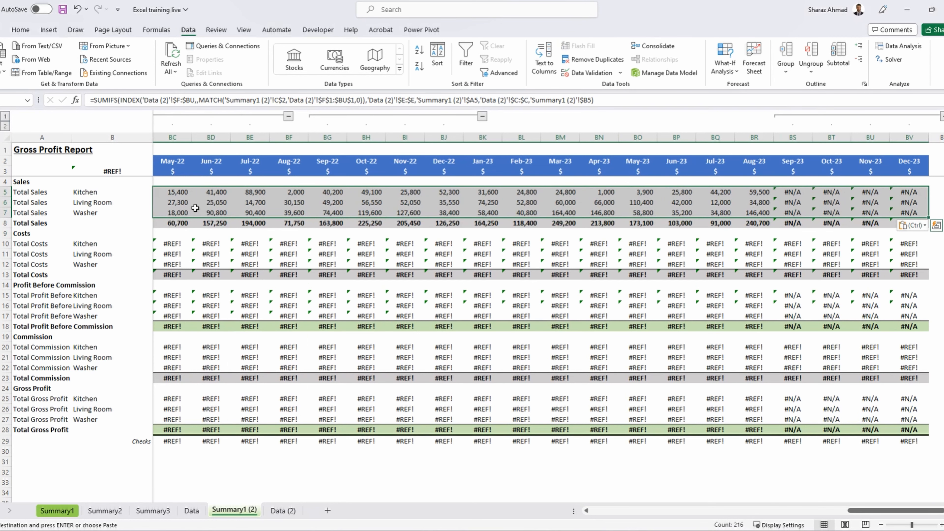
Examine the Kitchen sales results and formulas for Sep-23 to Dec-23 in BS5:BV5.
{"action": "key", "text": "Left"}
{"action": "key", "text": "Right"}
{"action": "key", "text": "ctrl+Right"}
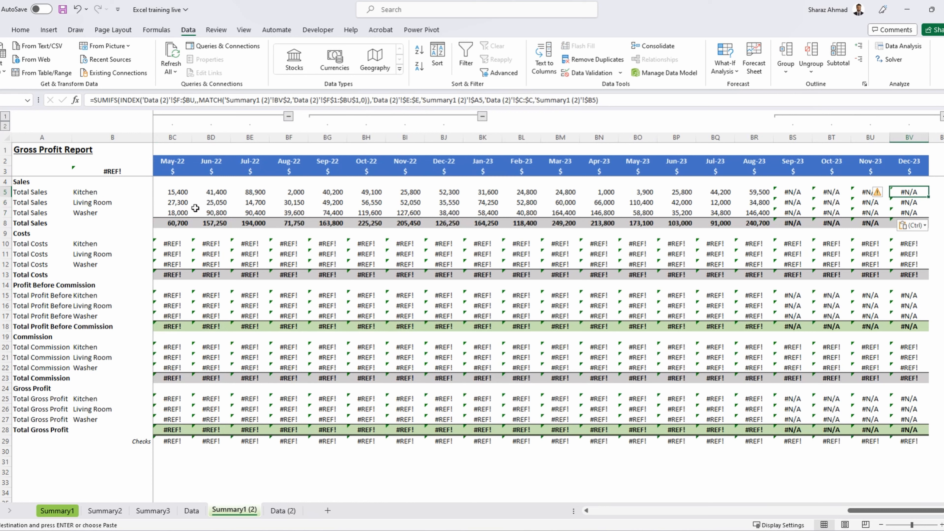
{"action": "key", "text": "Left"}
{"action": "key", "text": "Left"}
{"action": "key", "text": "Left"}
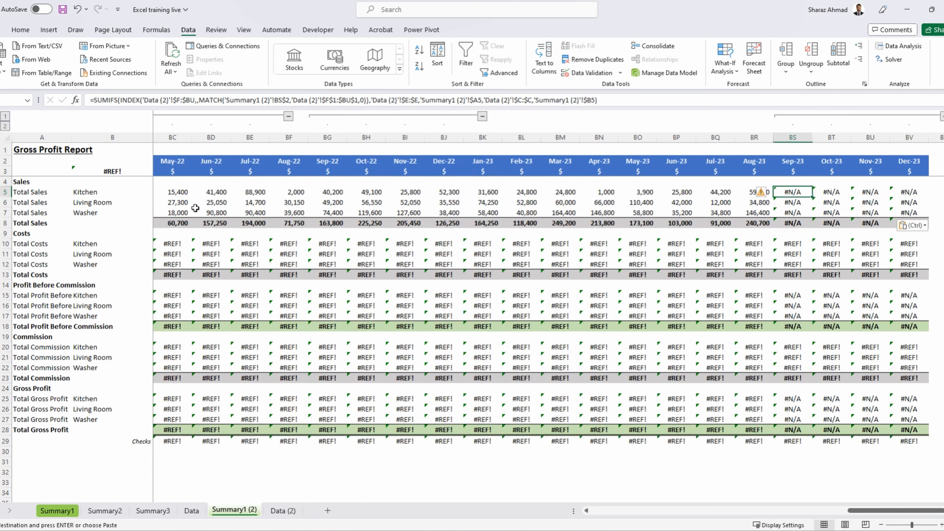
{"action": "key", "text": "shift+Right"}
{"action": "key", "text": "shift+Right"}
{"action": "key", "text": "shift+Right"}
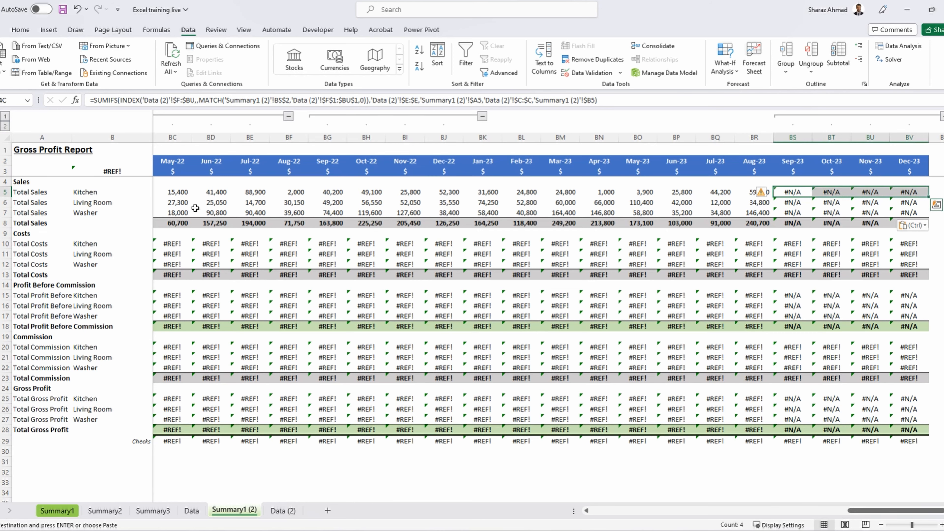
Wrap the SUMIFS formula in C5 in an IFERROR function that returns 0 on error.
{"action": "key", "text": "Home"}
{"action": "key", "text": "F2"}
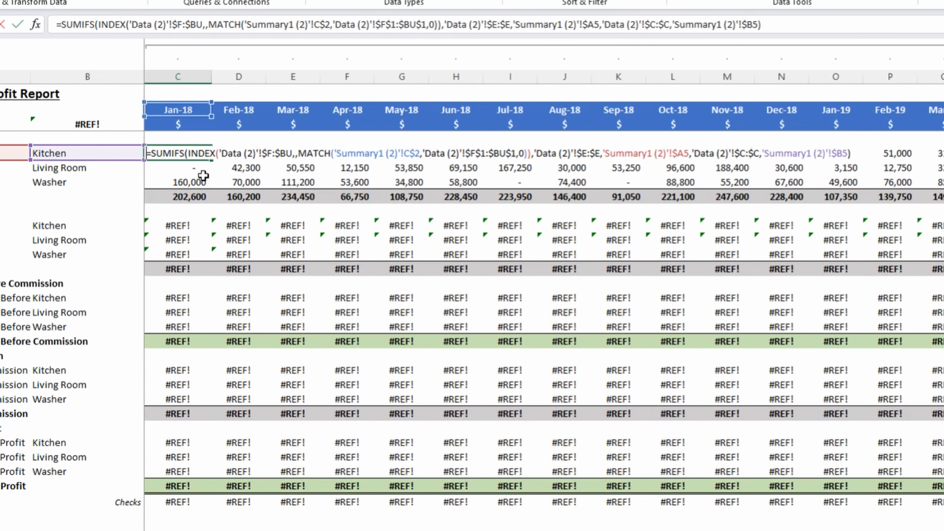
{"action": "type", "text": "IFERROR("}
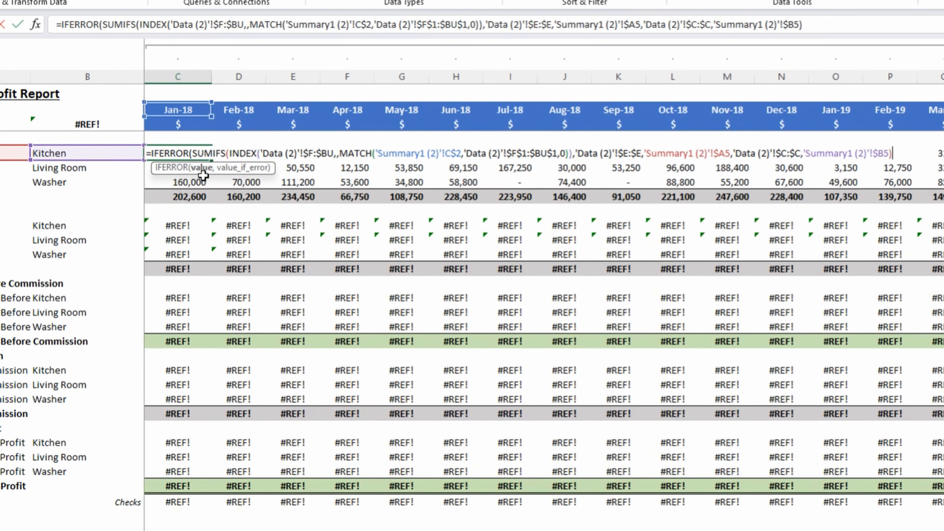
{"action": "type", "text": ","}
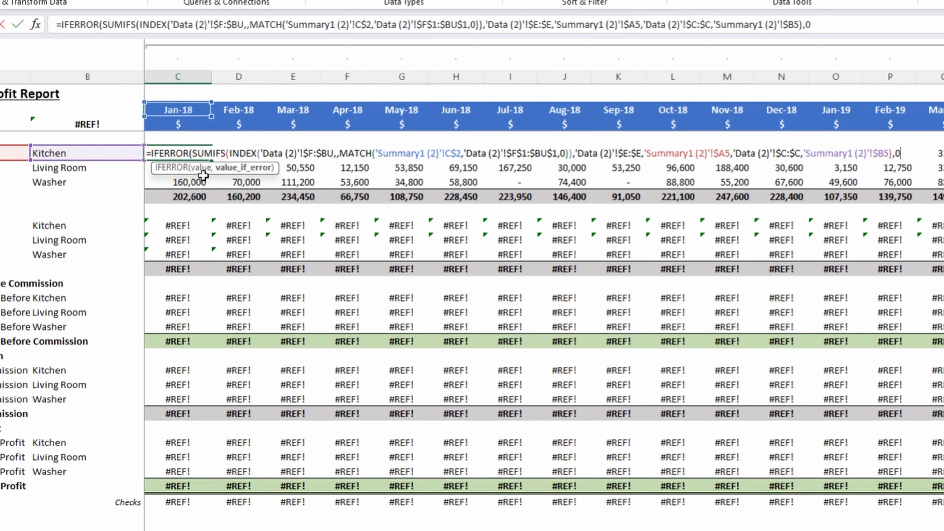
{"action": "type", "text": "0)"}
{"action": "key", "text": "Return"}
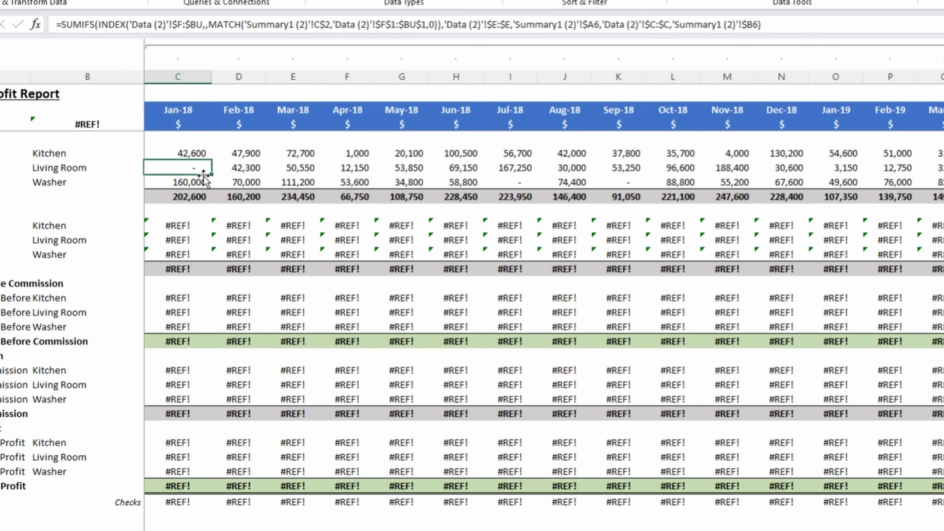
Copy the IFERROR formula from C5 across all three sales rows and every month through Dec-23.
{"action": "key", "text": "Up"}
{"action": "key", "text": "ctrl+shift+Right"}
{"action": "key", "text": "shift+Down"}
{"action": "key", "text": "shift+Down"}
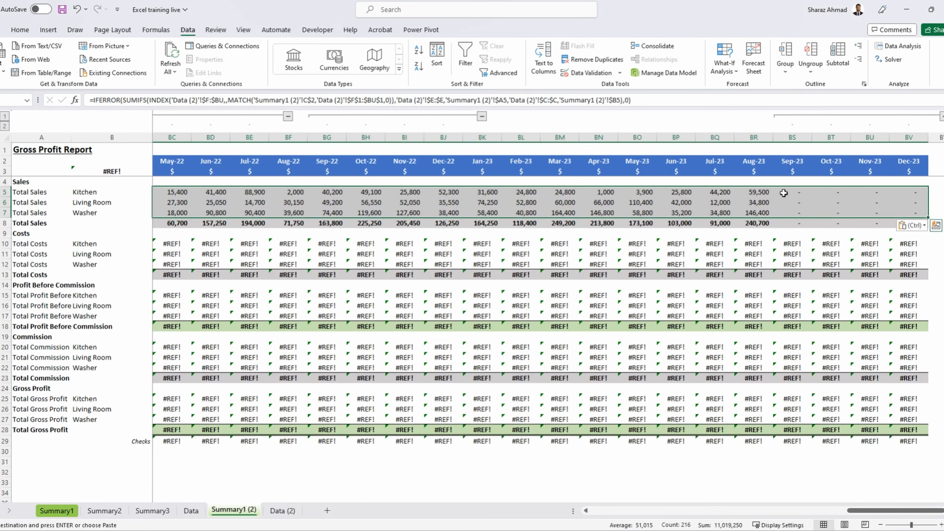
{"action": "left_click_drag", "start_coordinate": [782, 192], "coordinate": [906, 210]}
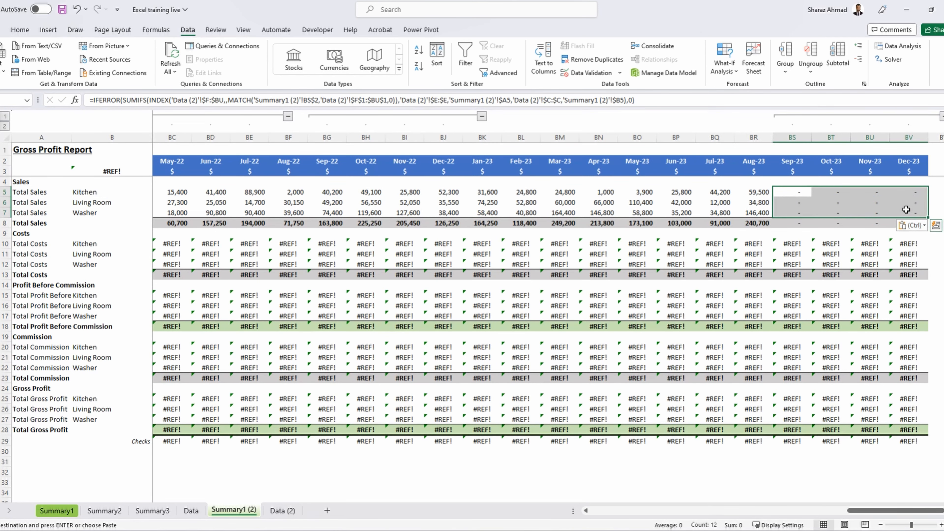
Paste the copied IFERROR formula into the Jan-18 Total Costs rows for Kitchen, Living Room and Washer, C10:C12.
{"action": "key", "text": "ctrl+Left"}
{"action": "key", "text": "Right"}
{"action": "key", "text": "Right"}
{"action": "key", "text": "Down"}
{"action": "key", "text": "Down"}
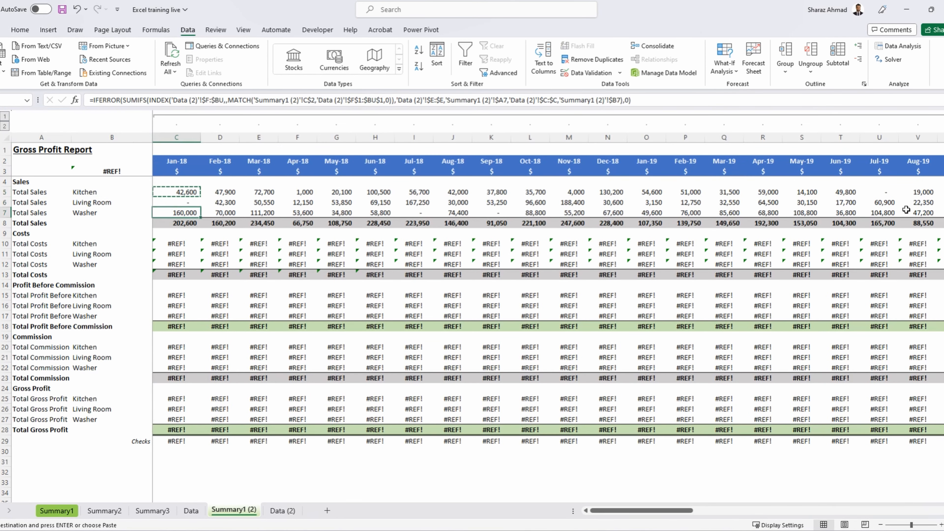
{"action": "key", "text": "Down"}
{"action": "key", "text": "Down"}
{"action": "key", "text": "Down"}
{"action": "key", "text": "shift+Down"}
{"action": "key", "text": "shift+Down"}
{"action": "key", "text": "ctrl+v"}
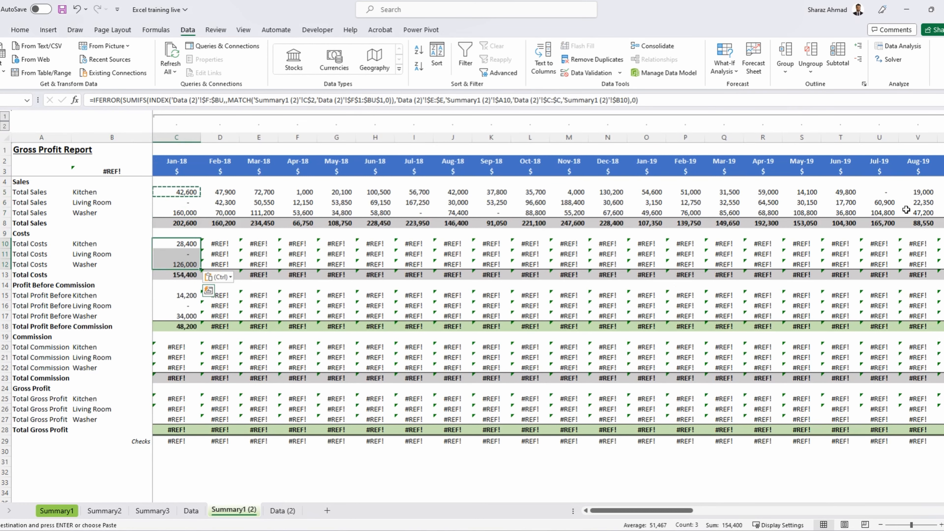
Copy the Total Costs formula from C10 across the Kitchen, Living Room and Washer rows for every month through Dec-23.
{"action": "key", "text": "Escape"}
{"action": "key", "text": "F2"}
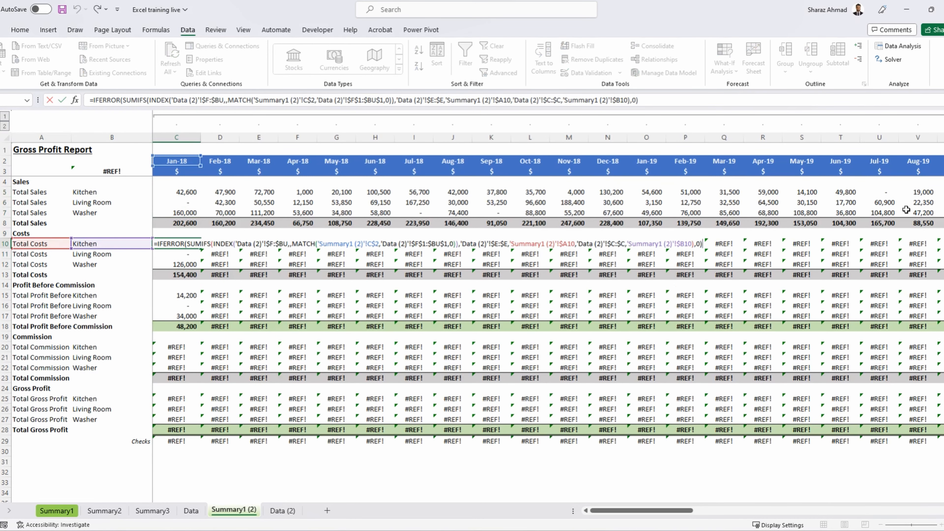
{"action": "key", "text": "Escape"}
{"action": "key", "text": "ctrl+c"}
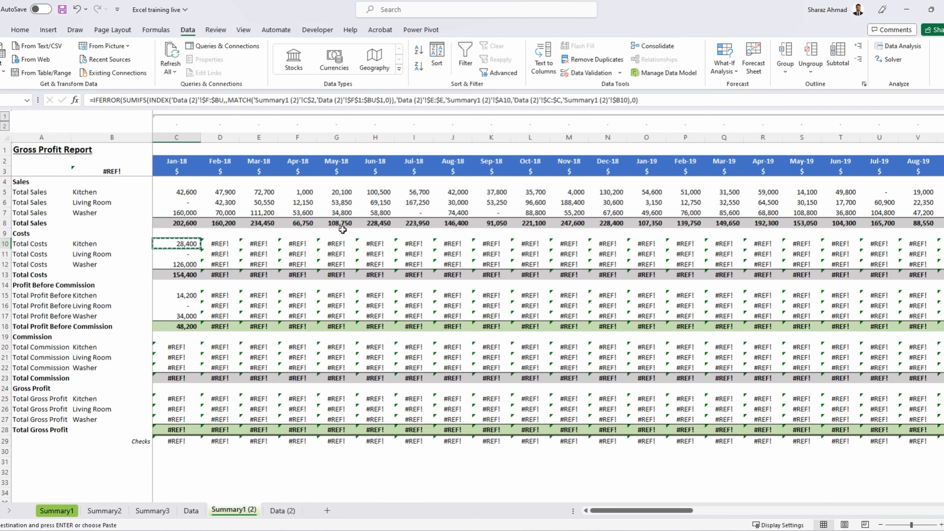
{"action": "key", "text": "shift+Down"}
{"action": "key", "text": "shift+Down"}
{"action": "key", "text": "ctrl+shift+Right"}
{"action": "key", "text": "ctrl+v"}
{"action": "key", "text": "Left"}
{"action": "key", "text": "Down"}
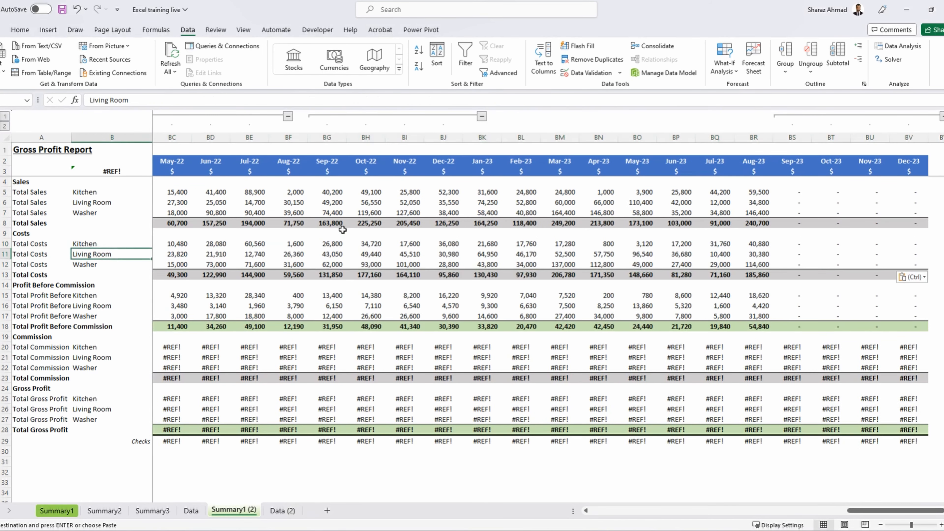
Paste the copied IFERROR formula into the Jan-18 Total Commission rows for Kitchen, Living Room and Washer, C20:C22.
{"action": "key", "text": "Right"}
{"action": "key", "text": "Up"}
{"action": "key", "text": "Down"}
{"action": "key", "text": "Down"}
{"action": "key", "text": "Down"}
{"action": "key", "text": "Down"}
{"action": "key", "text": "Down"}
{"action": "key", "text": "Down"}
{"action": "key", "text": "Down"}
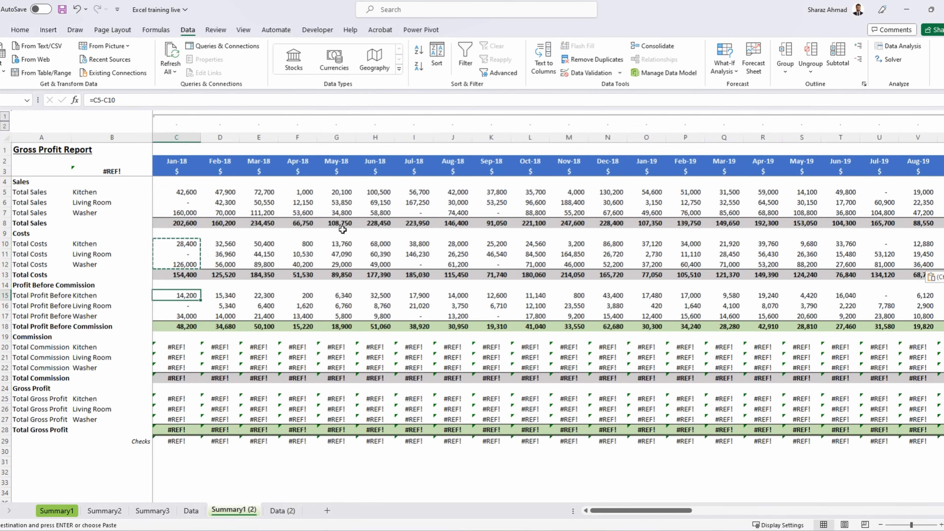
{"action": "key", "text": "Down"}
{"action": "key", "text": "Down"}
{"action": "key", "text": "Down"}
{"action": "key", "text": "ctrl+v"}
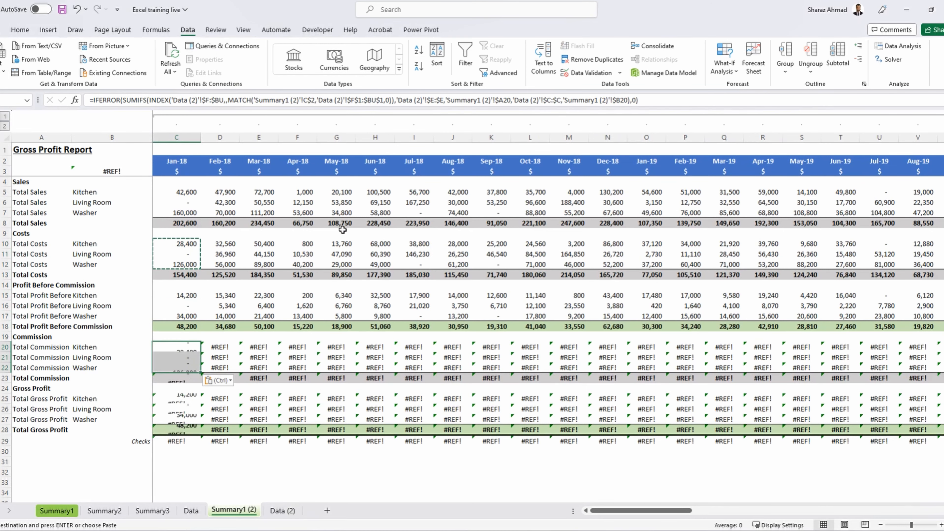
Copy the Total Commission formulas in C20:C22 across every month through Dec-23.
{"action": "key", "text": "ctrl+c"}
{"action": "key", "text": "ctrl+shift+Right"}
{"action": "key", "text": "shift+F10"}
{"action": "key", "text": "f"}
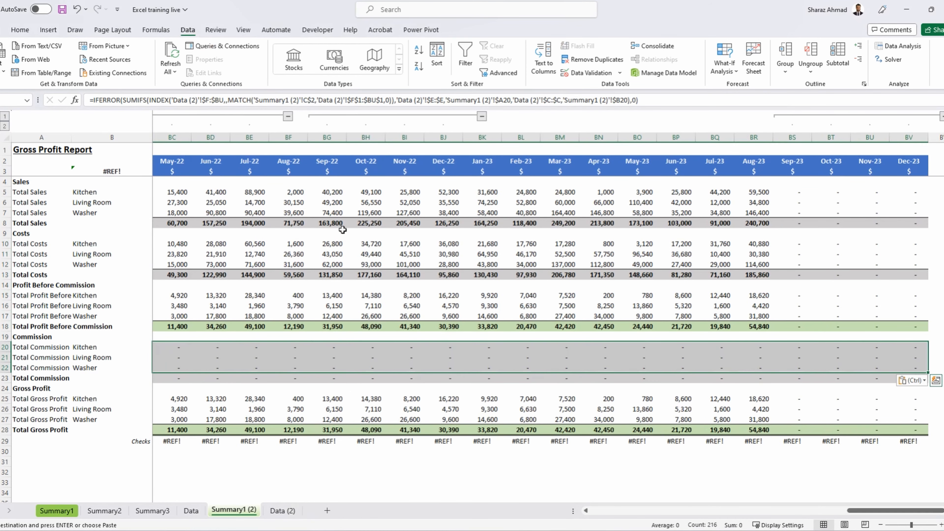
{"action": "key", "text": "Left"}
{"action": "key", "text": "Right"}
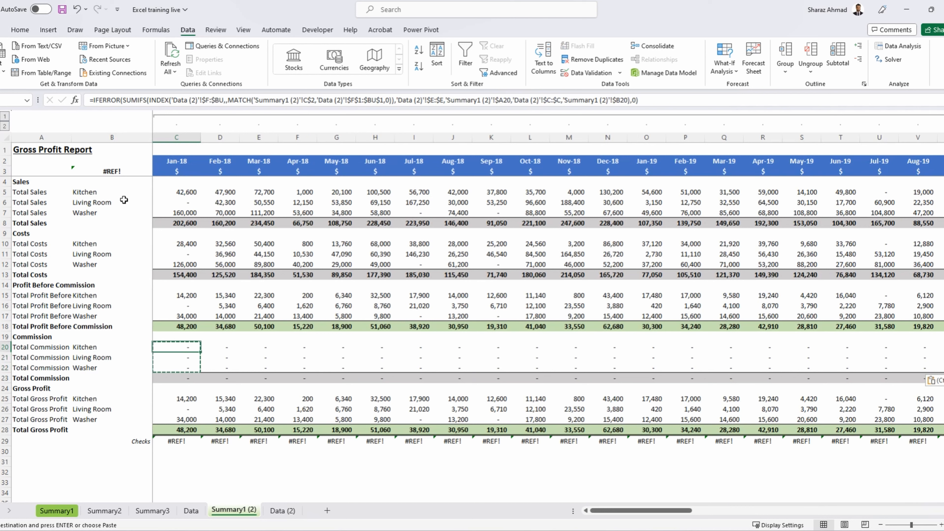
Set the font colour of the repeated row labels in column A to light grey in all five sections and narrow the column.
{"action": "left_click_drag", "start_coordinate": [41, 192], "coordinate": [39, 260]}
{"action": "left_click_drag", "start_coordinate": [37, 295], "coordinate": [37, 420]}
{"action": "left_click", "coordinate": [20, 29]}
{"action": "left_click", "coordinate": [185, 66]}
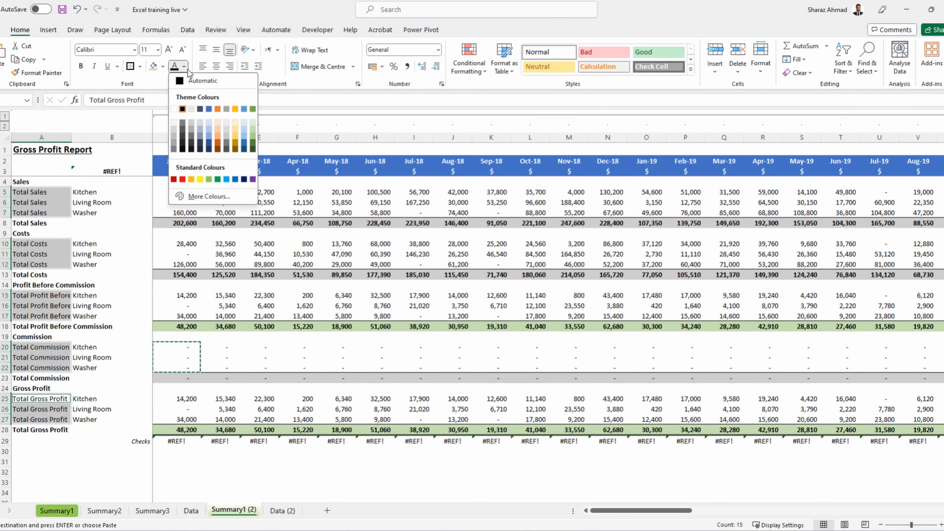
{"action": "left_click", "coordinate": [175, 128]}
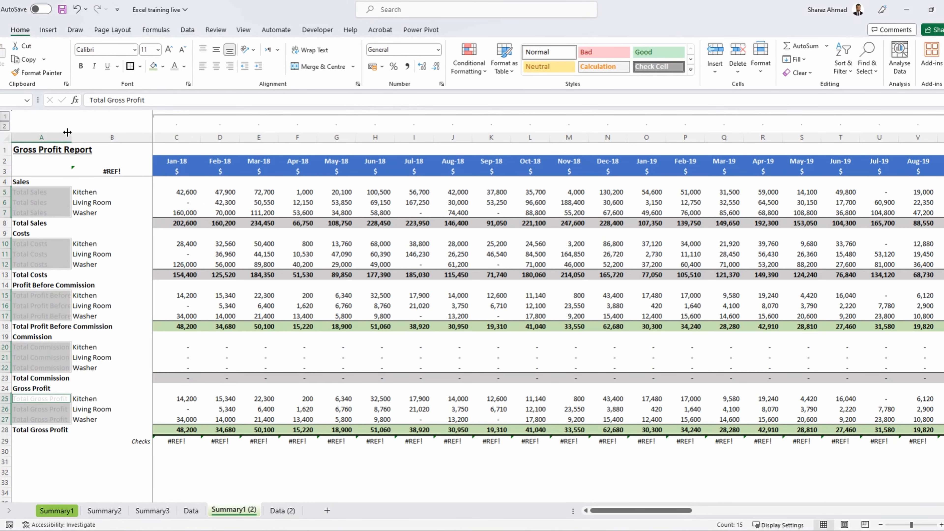
{"action": "left_click_drag", "start_coordinate": [67, 132], "coordinate": [23, 133]}
{"action": "left_click", "coordinate": [79, 263]}
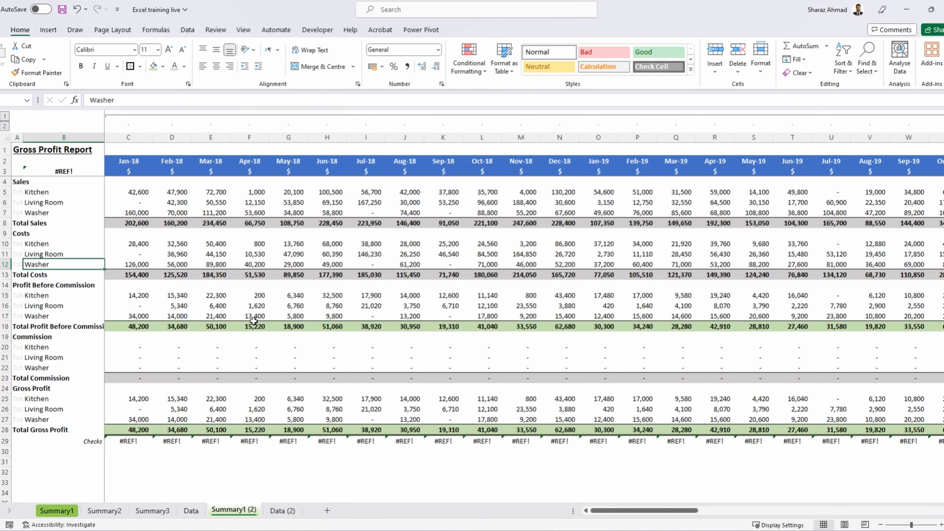
Inspect the Jan-18 check formula in C29 and open the Kitchen sales formula in C5 to examine its references.
{"action": "left_click", "coordinate": [131, 441]}
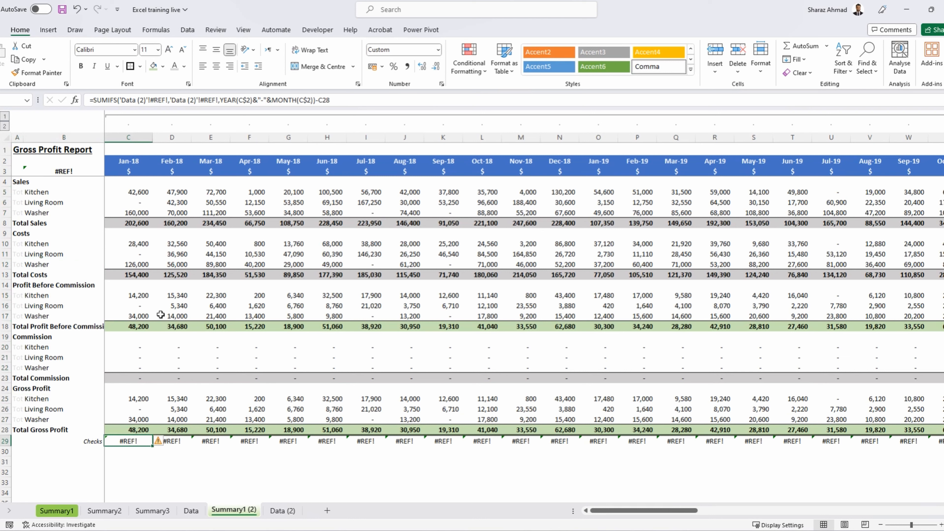
{"action": "left_click", "coordinate": [132, 193]}
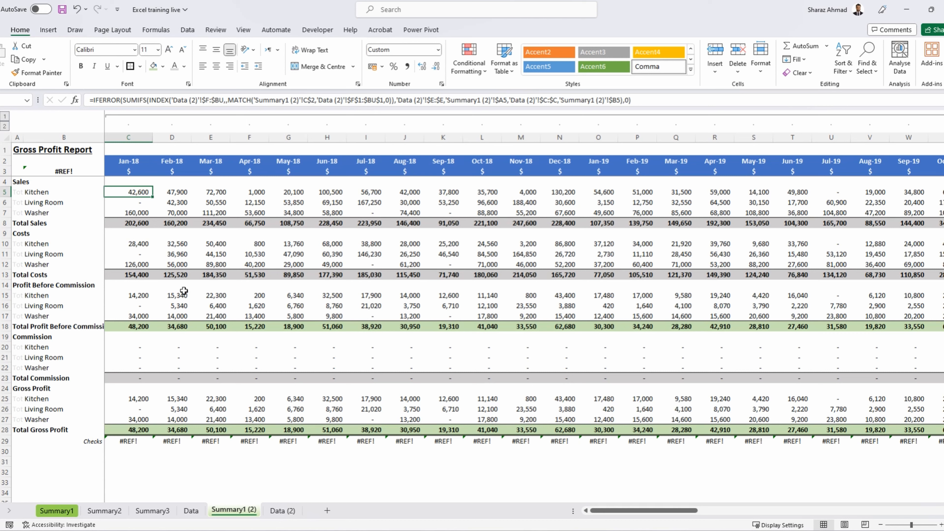
{"action": "key", "text": "F2"}
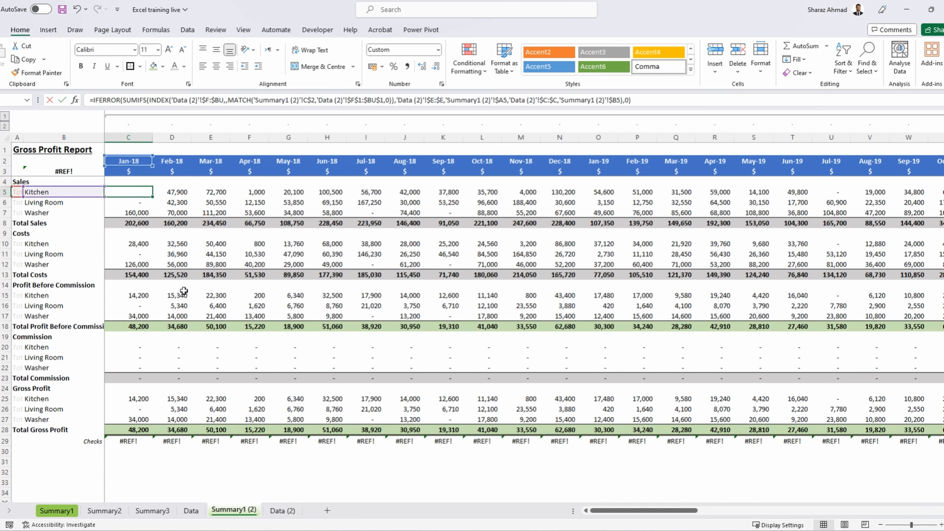